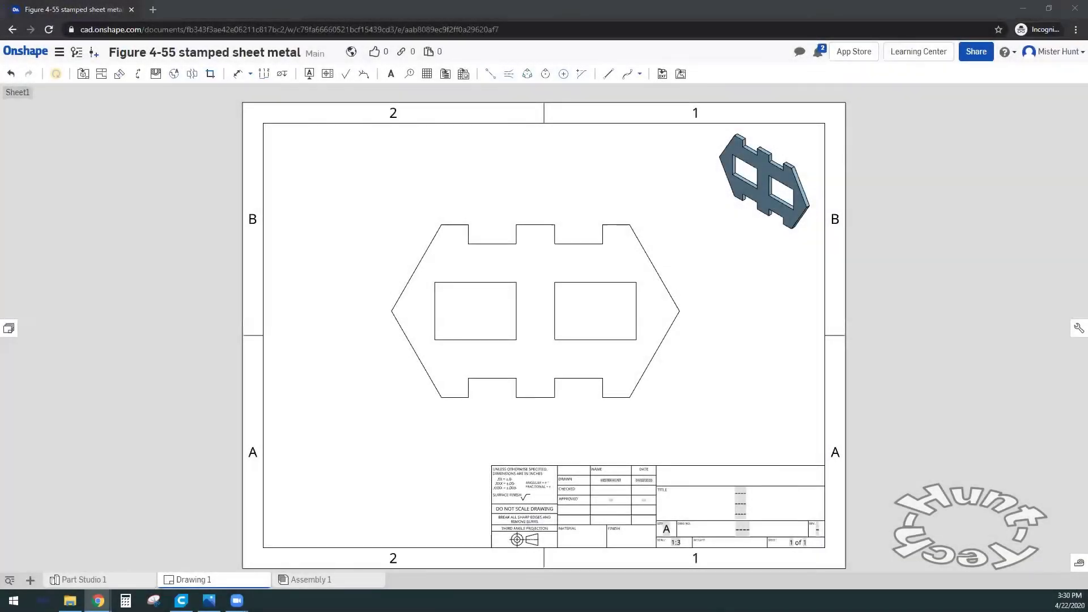
Step: After checking the reference figure, add a 60.0° line-to-line angle between the upper-right slanted edge and the short top edge
{"action": "key", "text": "alt+Tab"}
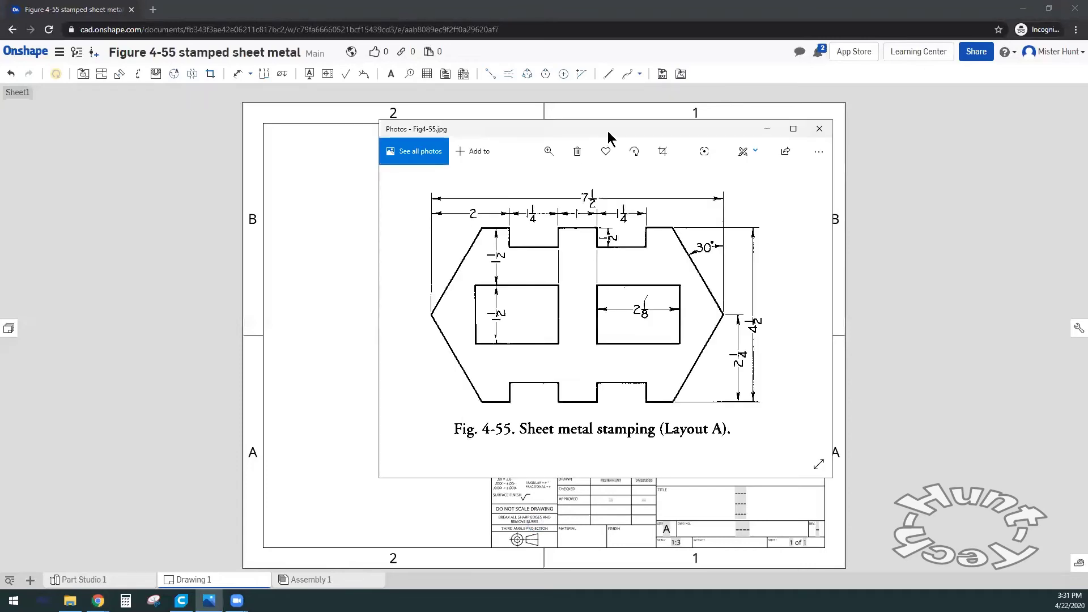
{"action": "key", "text": "alt+Tab"}
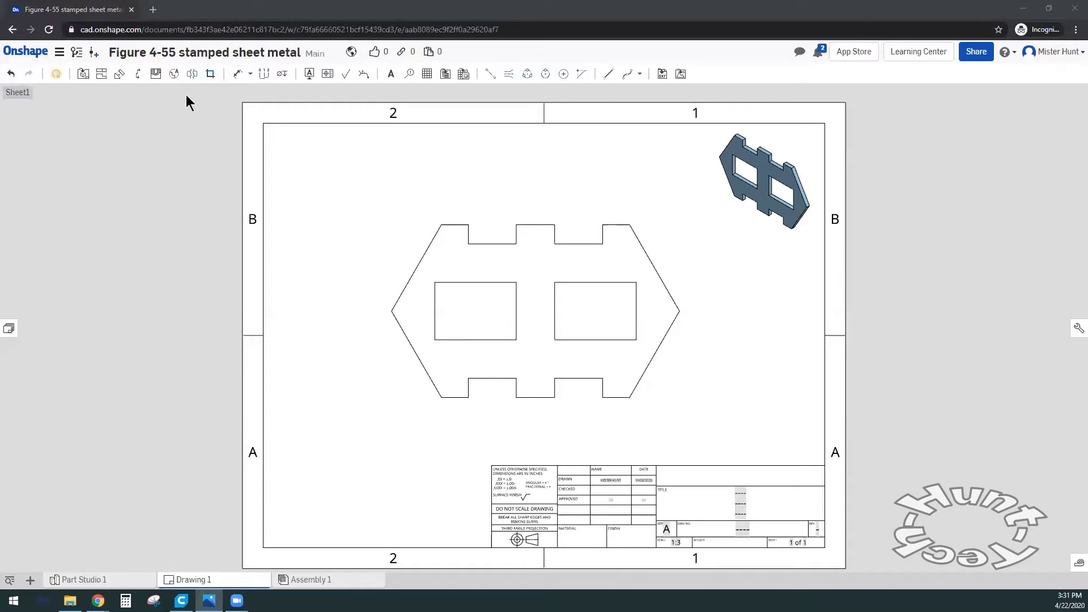
{"action": "left_click", "coordinate": [250, 74]}
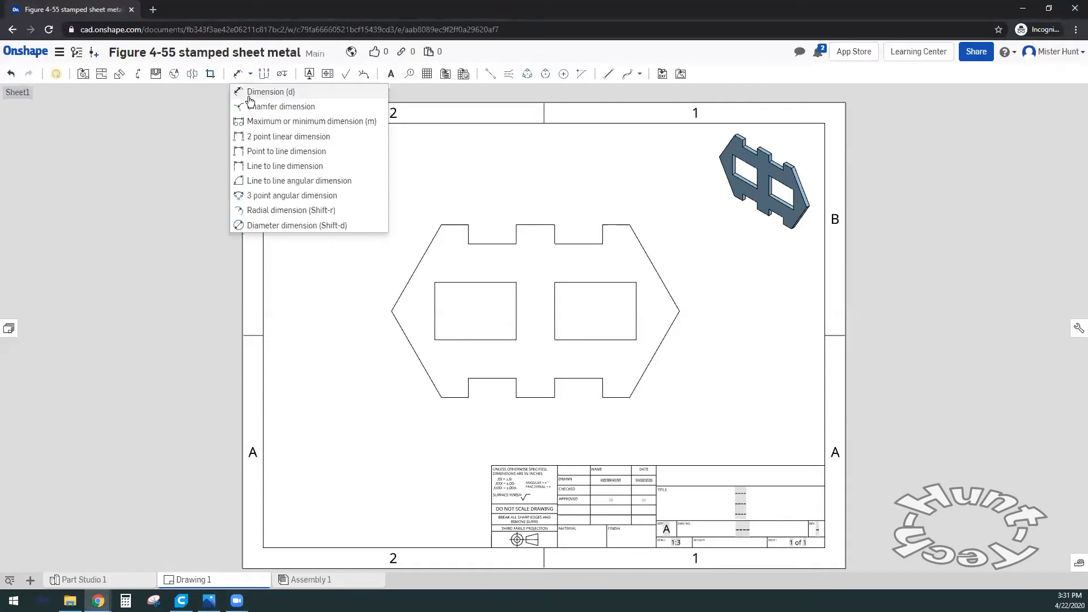
{"action": "left_click", "coordinate": [266, 180]}
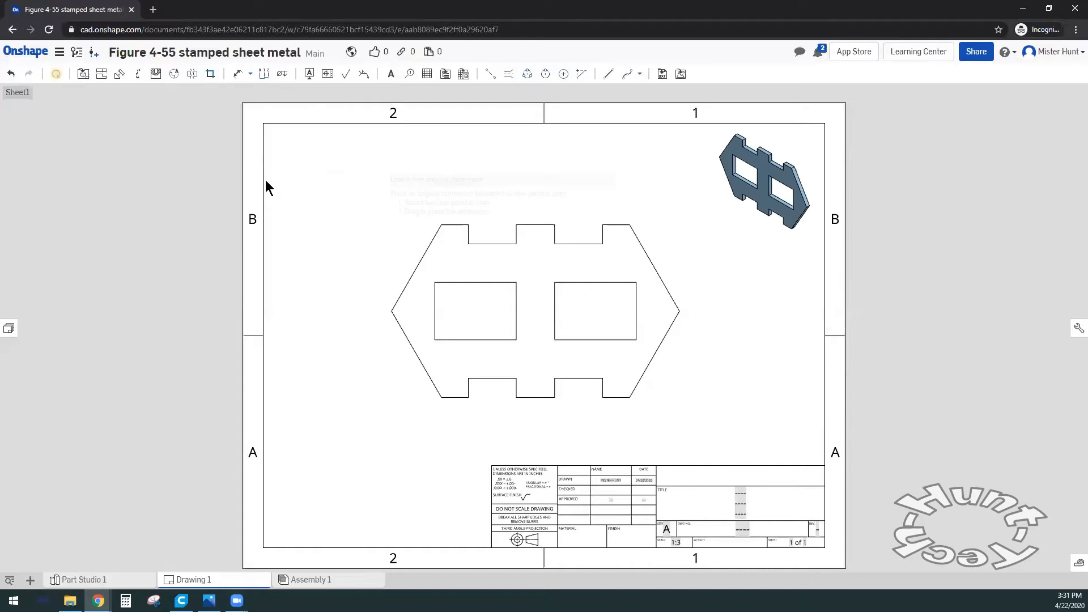
{"action": "left_click", "coordinate": [652, 261]}
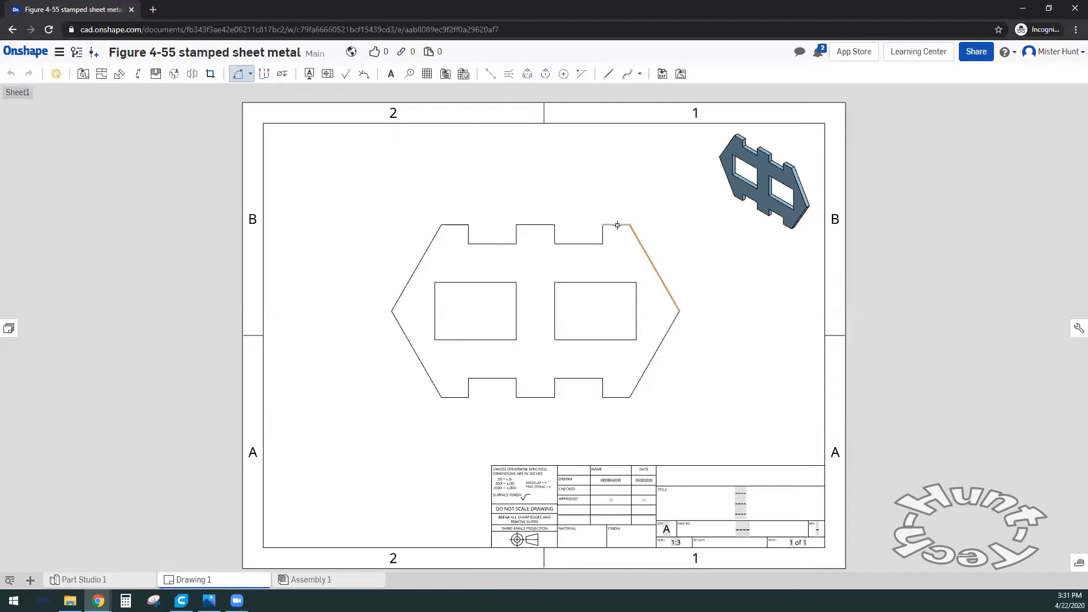
{"action": "left_click", "coordinate": [635, 233]}
{"action": "left_click", "coordinate": [682, 253]}
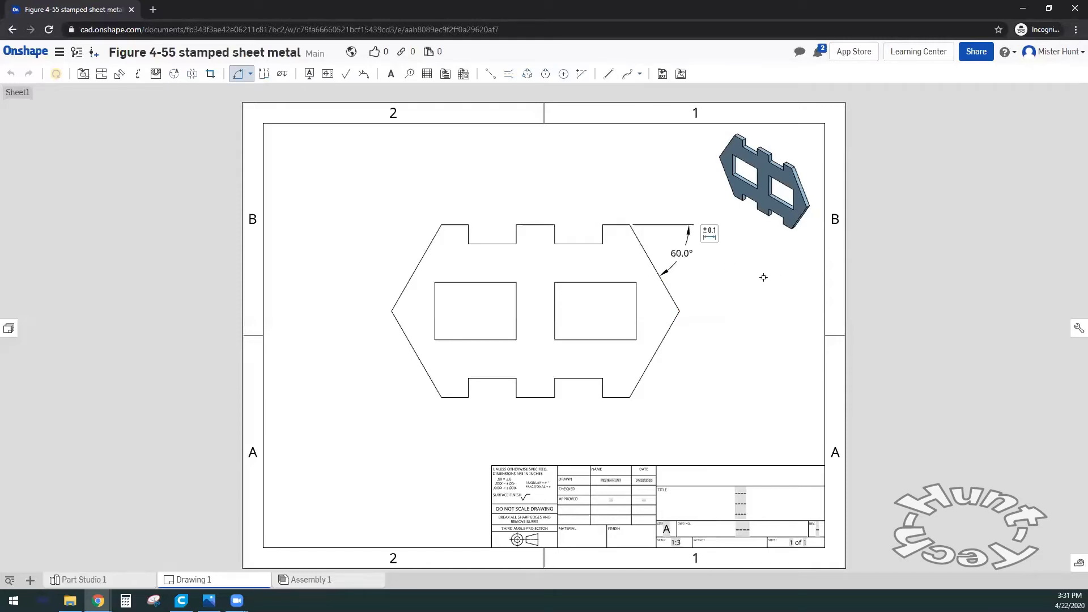
{"action": "left_click", "coordinate": [712, 229]}
{"action": "key", "text": "Escape"}
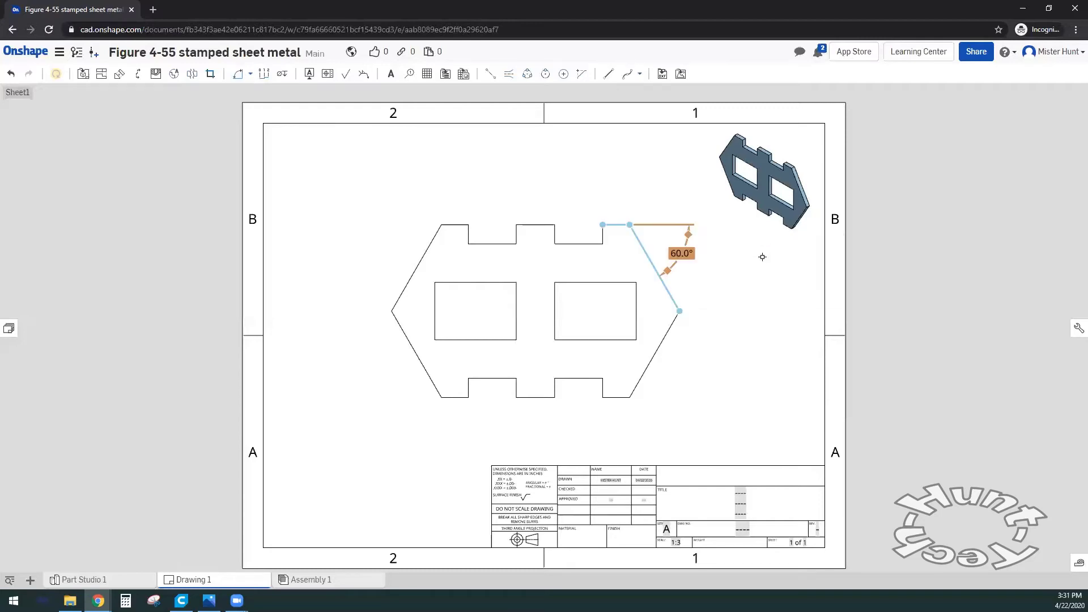
{"action": "key", "text": "d"}
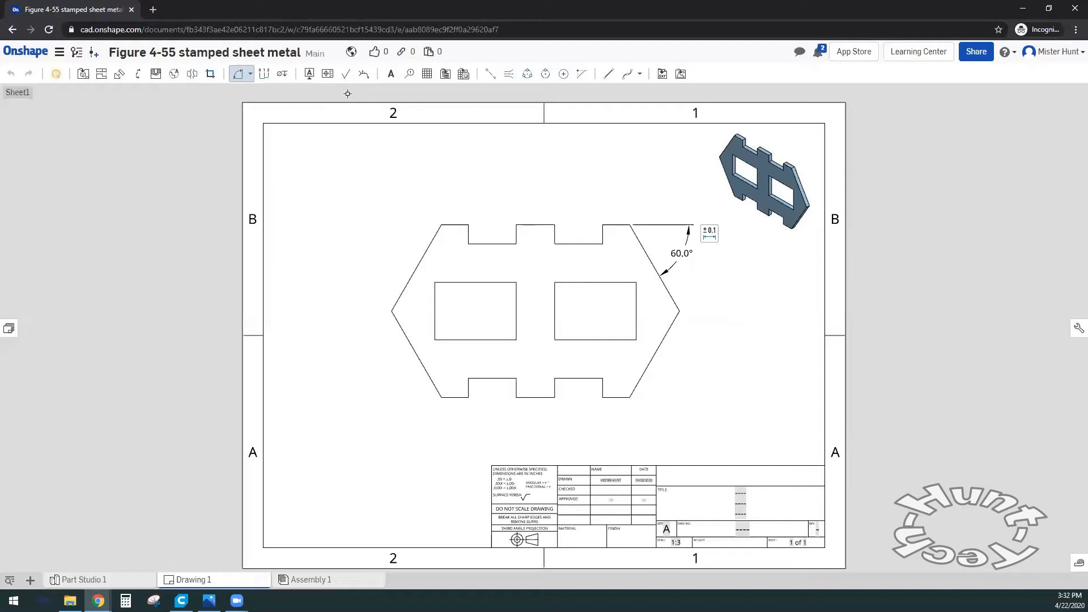
{"action": "left_click", "coordinate": [249, 75]}
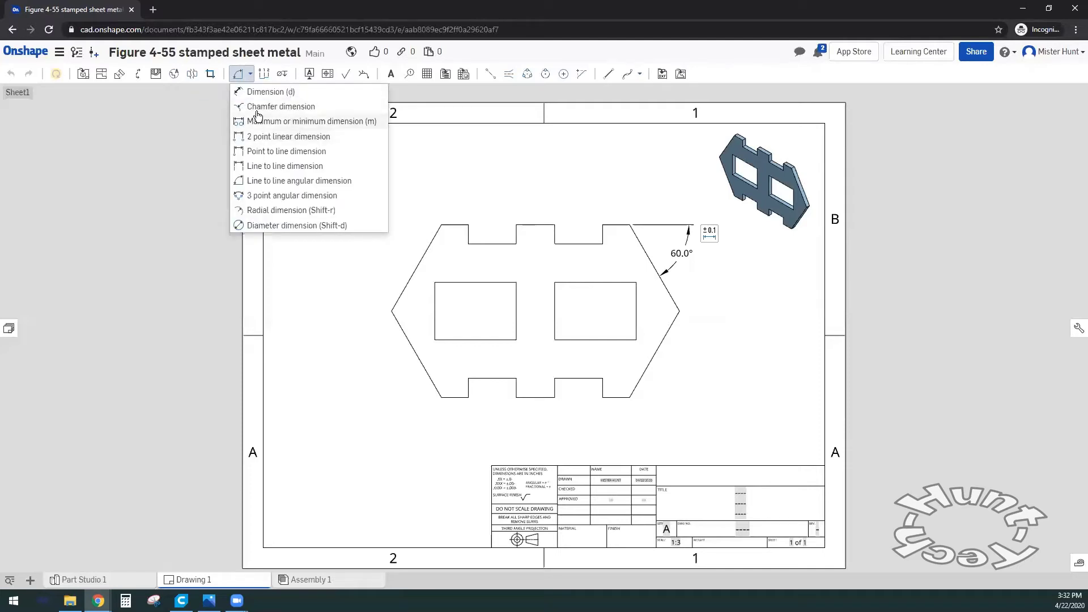
{"action": "left_click", "coordinate": [267, 92]}
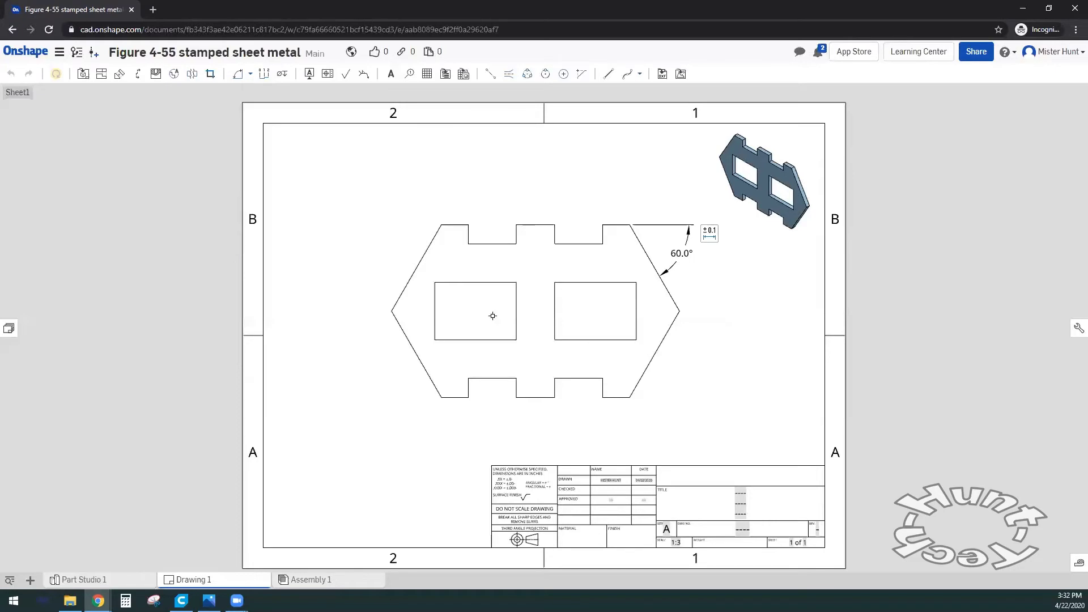
{"action": "left_click", "coordinate": [616, 397]}
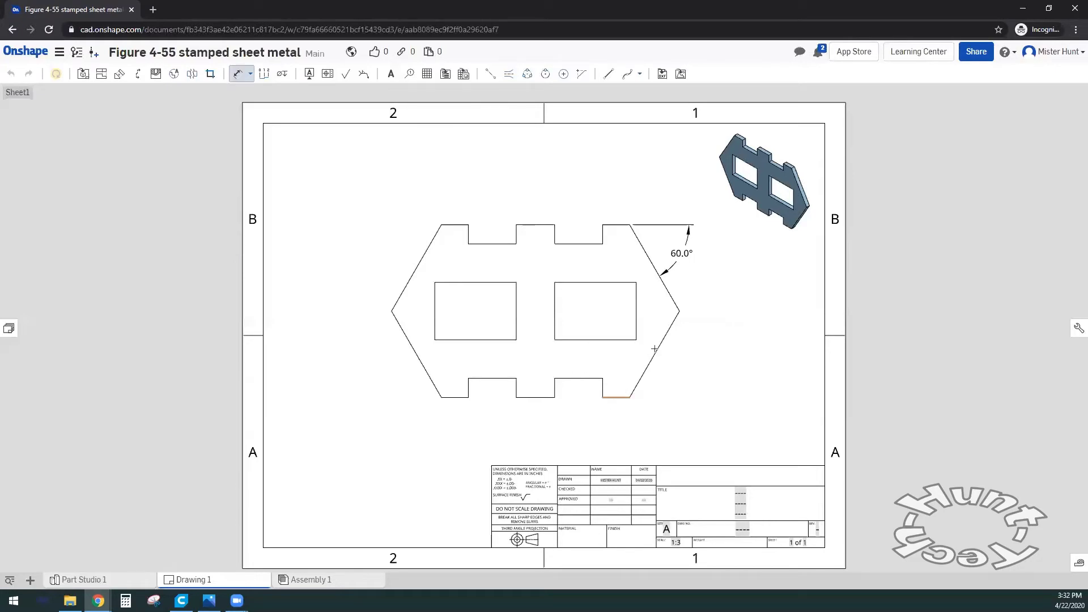
{"action": "left_click", "coordinate": [681, 311]}
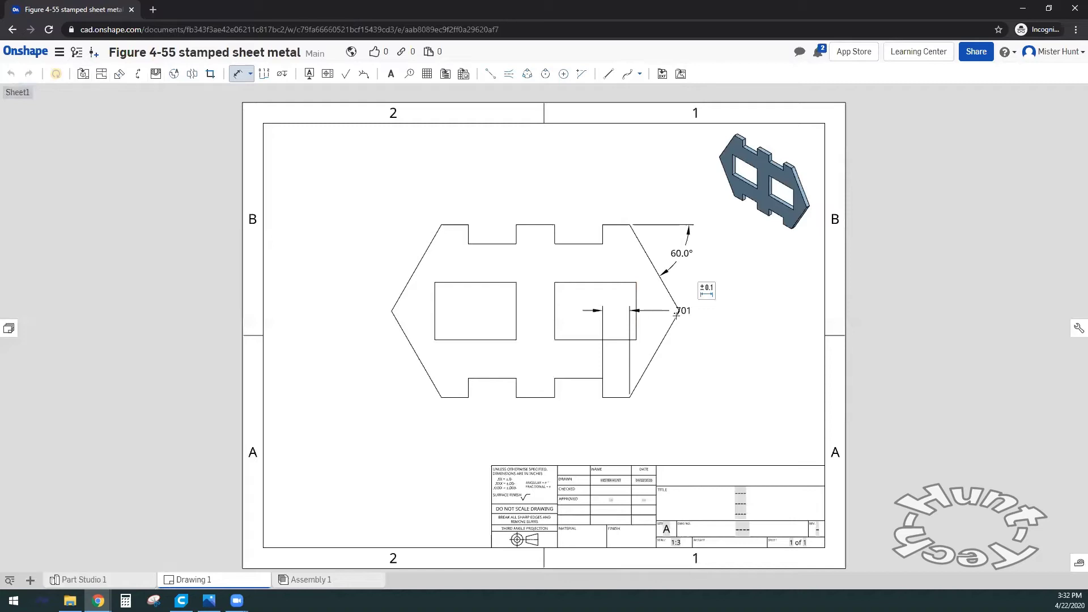
{"action": "key", "text": "Escape"}
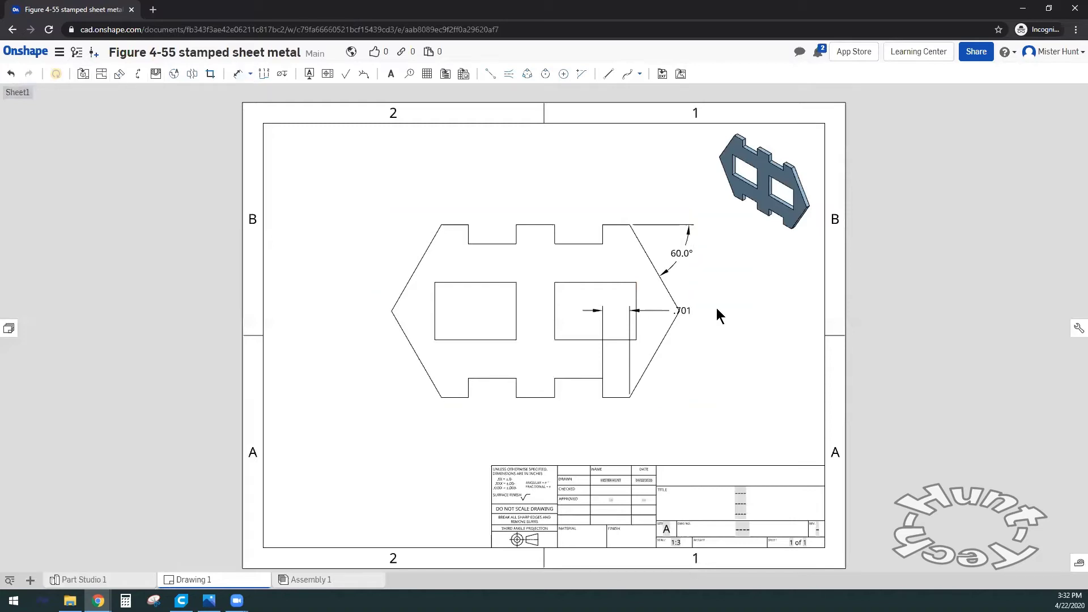
{"action": "key", "text": "ctrl+z"}
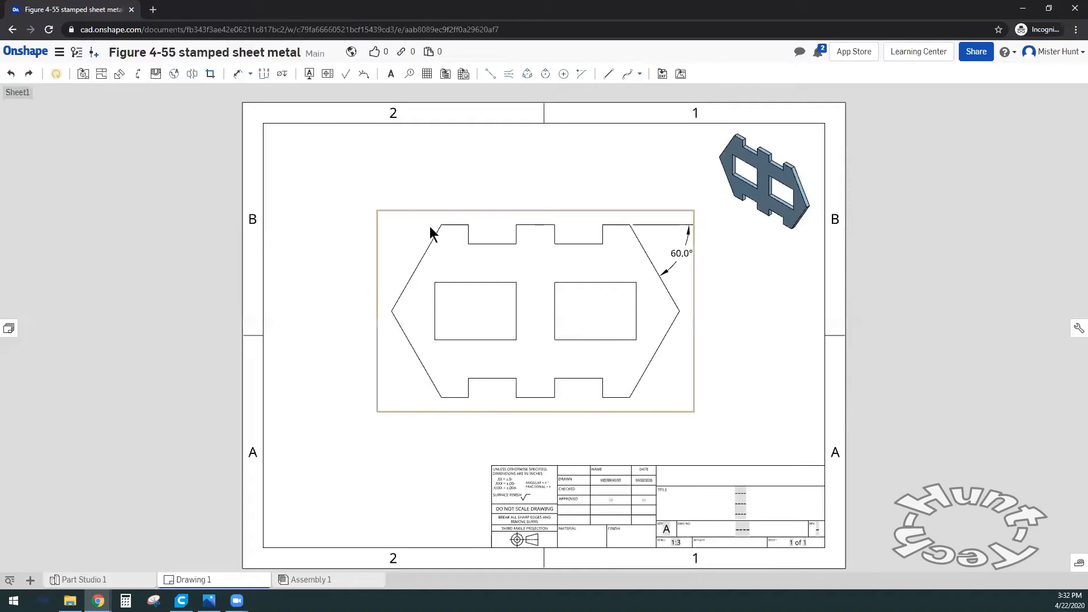
Step: Add a point-to-line height from the right point to the bottom edge, placed beside the plate and shown as 2.25
{"action": "left_click", "coordinate": [249, 74]}
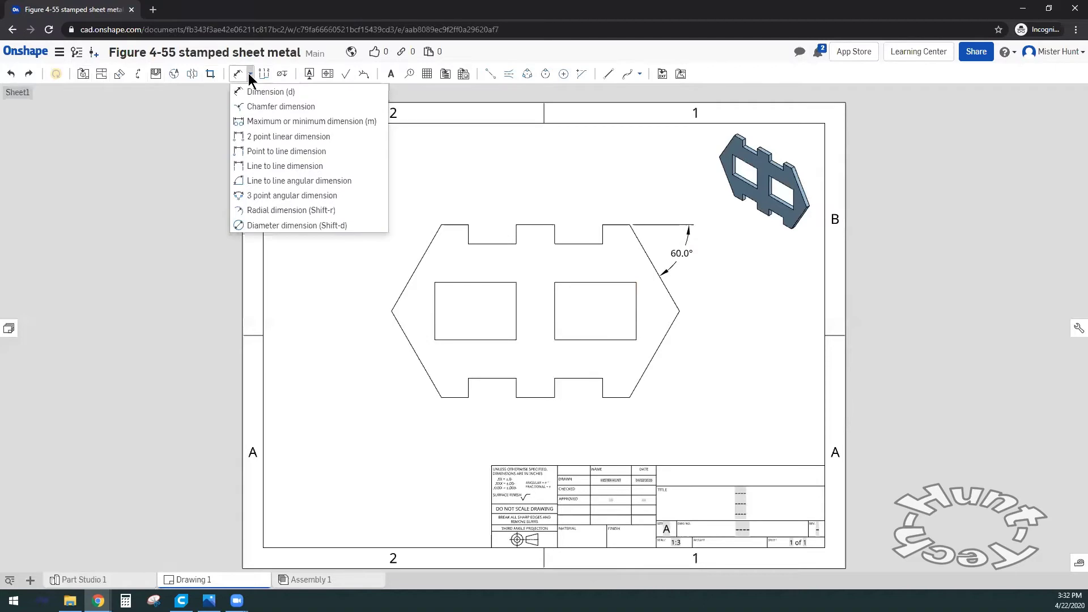
{"action": "left_click", "coordinate": [264, 151]}
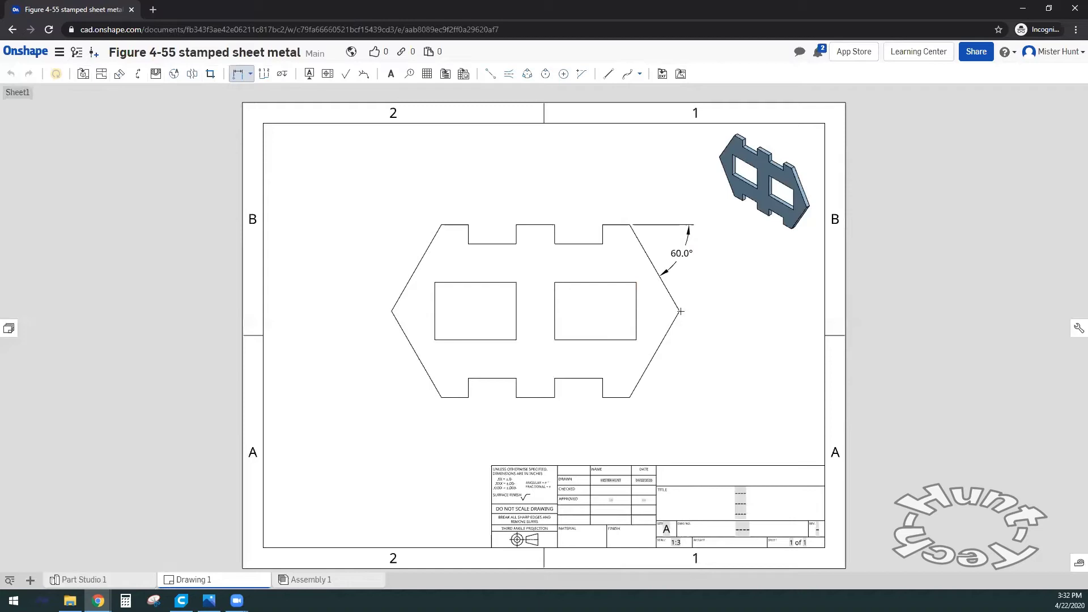
{"action": "left_click", "coordinate": [680, 311]}
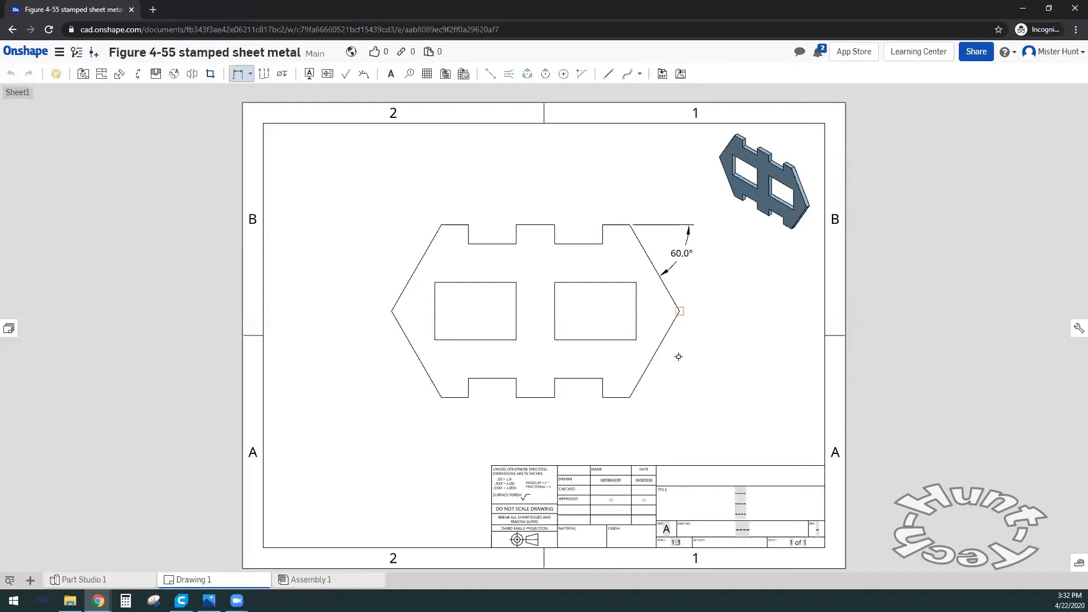
{"action": "left_click", "coordinate": [615, 397]}
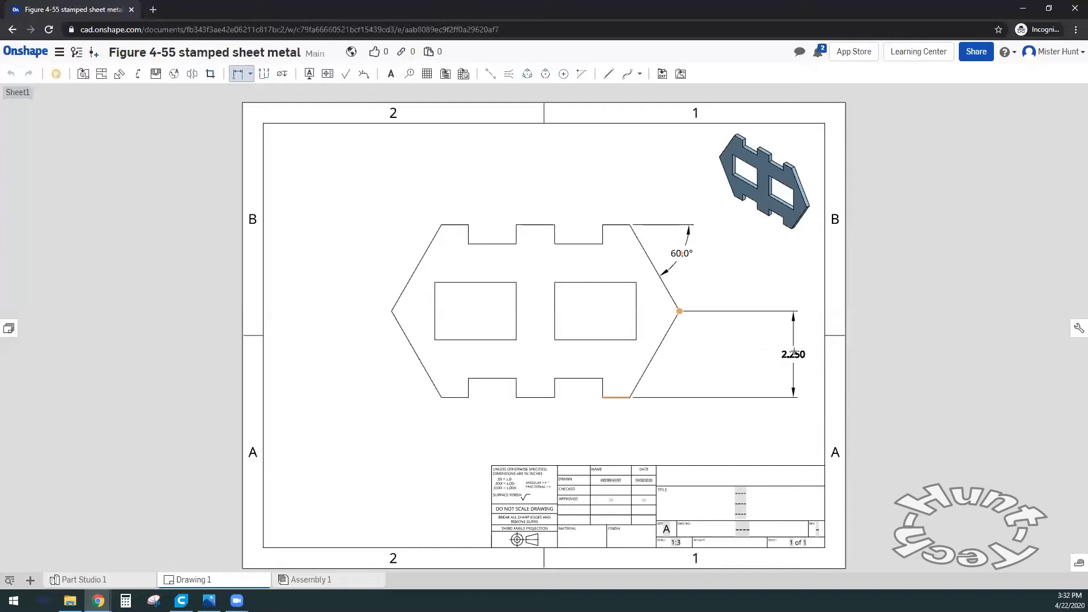
{"action": "left_click", "coordinate": [794, 355]}
{"action": "left_click_drag", "start_coordinate": [794, 354], "coordinate": [699, 354]}
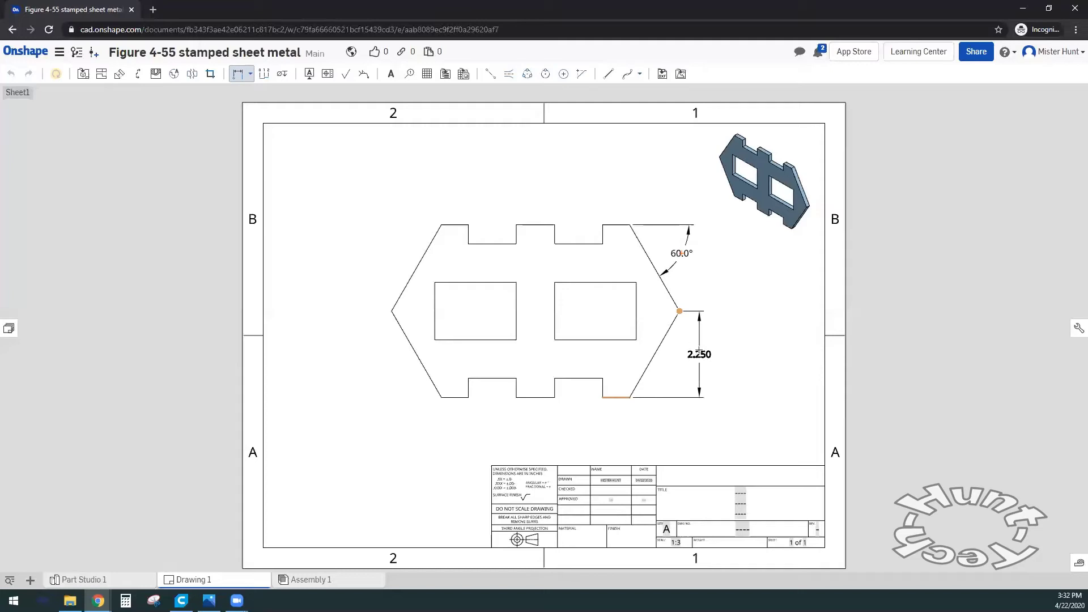
{"action": "left_click", "coordinate": [698, 352]}
{"action": "left_click", "coordinate": [728, 335]}
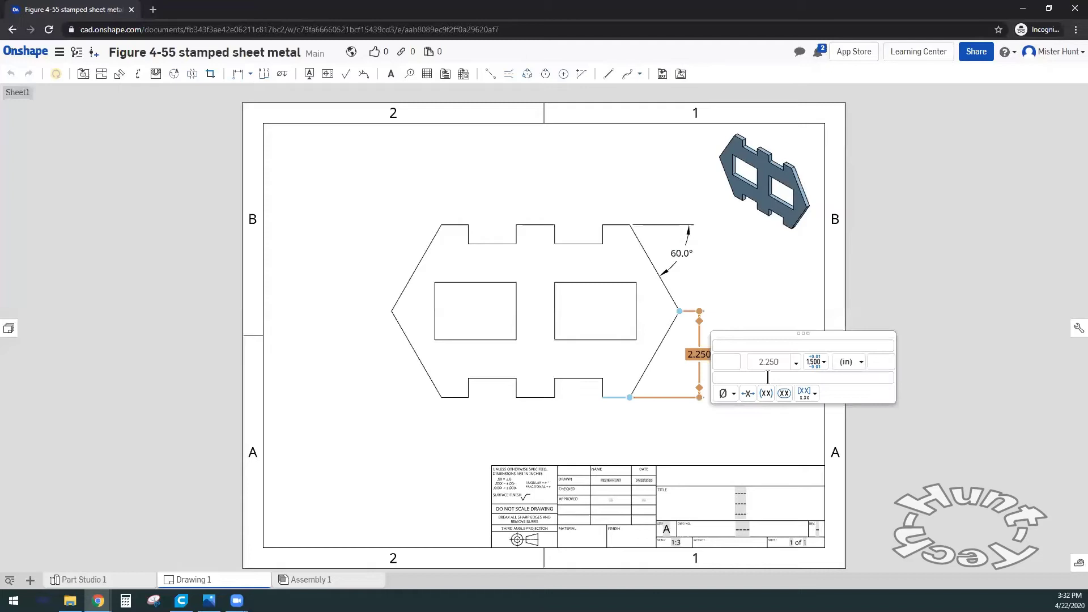
{"action": "left_click", "coordinate": [782, 361]}
{"action": "key", "text": "BackSpace"}
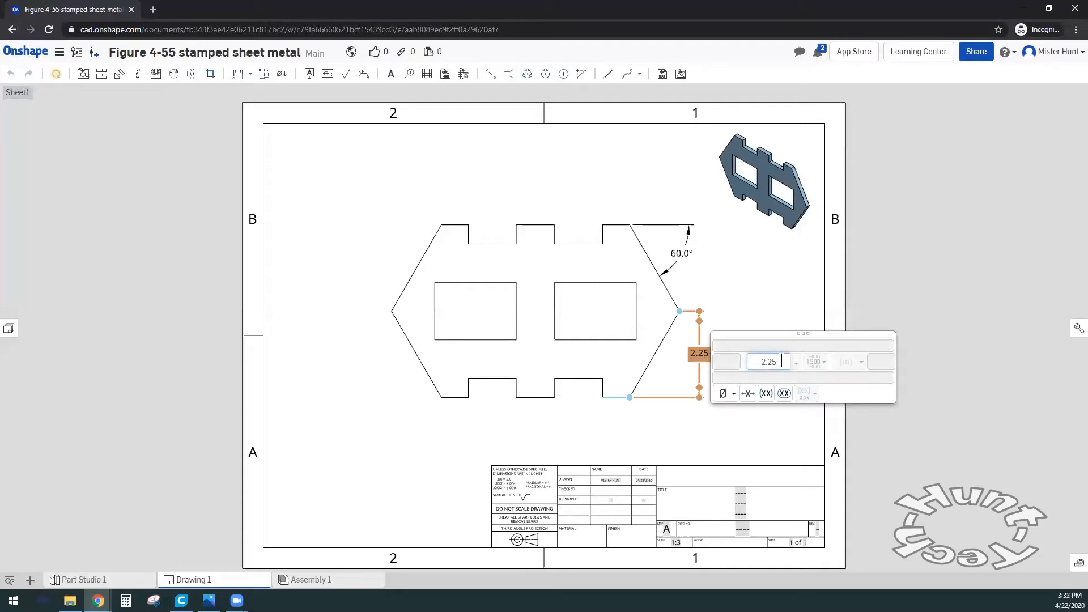
{"action": "key", "text": "Return"}
Step: Add a 4.500 overall height dimension between the bottom and top edges, placed beside the plate
{"action": "left_click", "coordinate": [250, 73]}
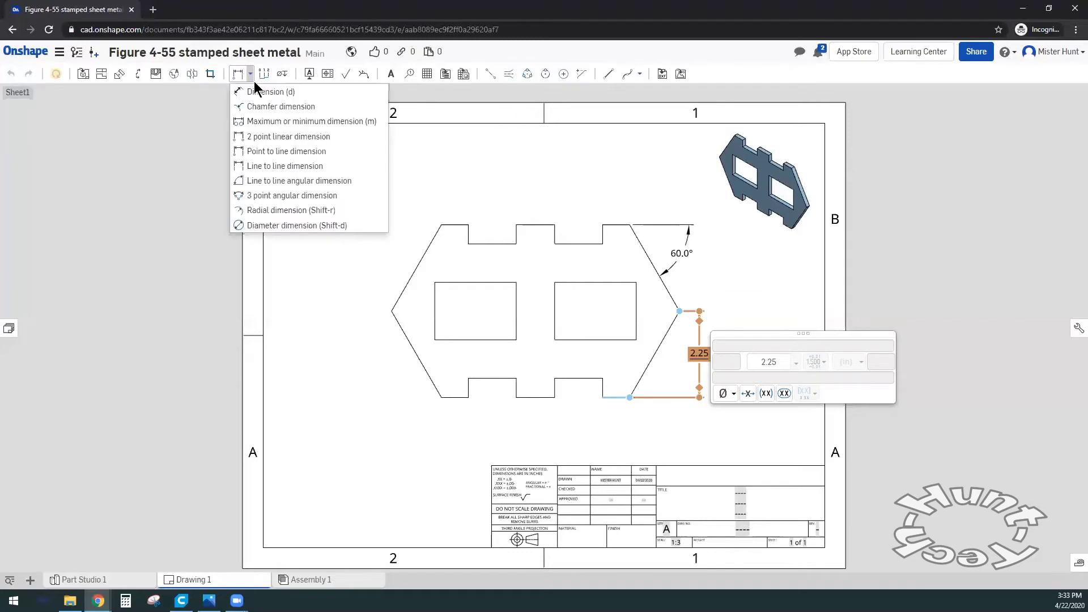
{"action": "left_click", "coordinate": [255, 89]}
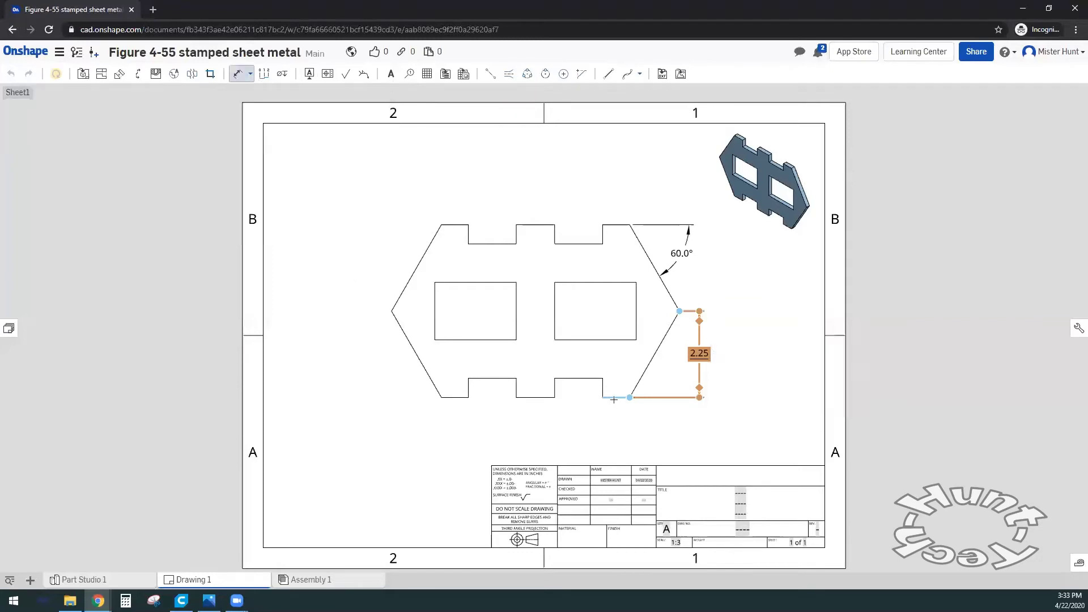
{"action": "left_click", "coordinate": [616, 397]}
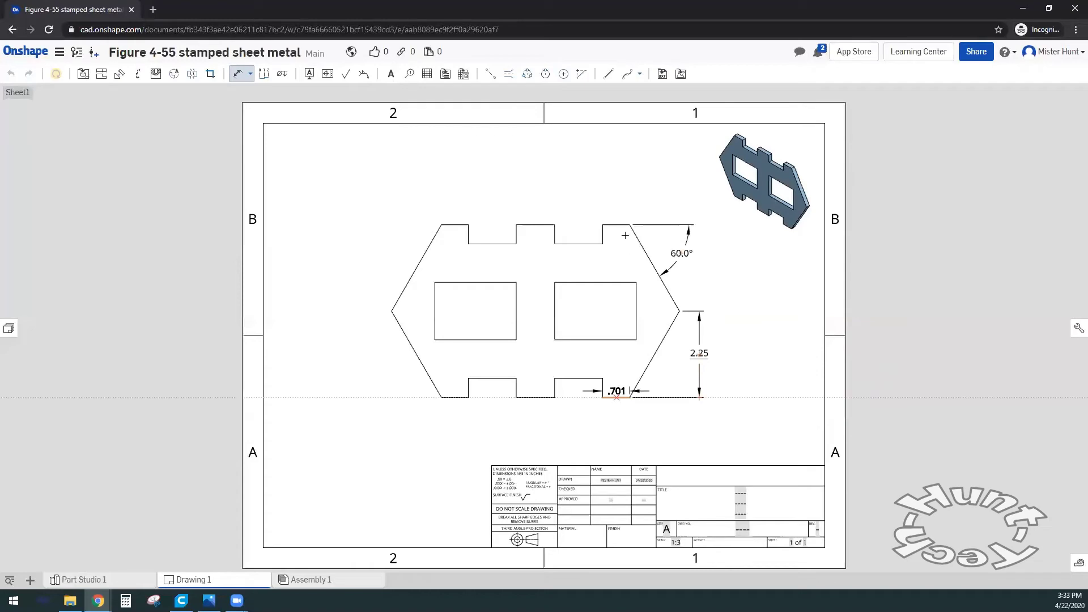
{"action": "left_click", "coordinate": [621, 225]}
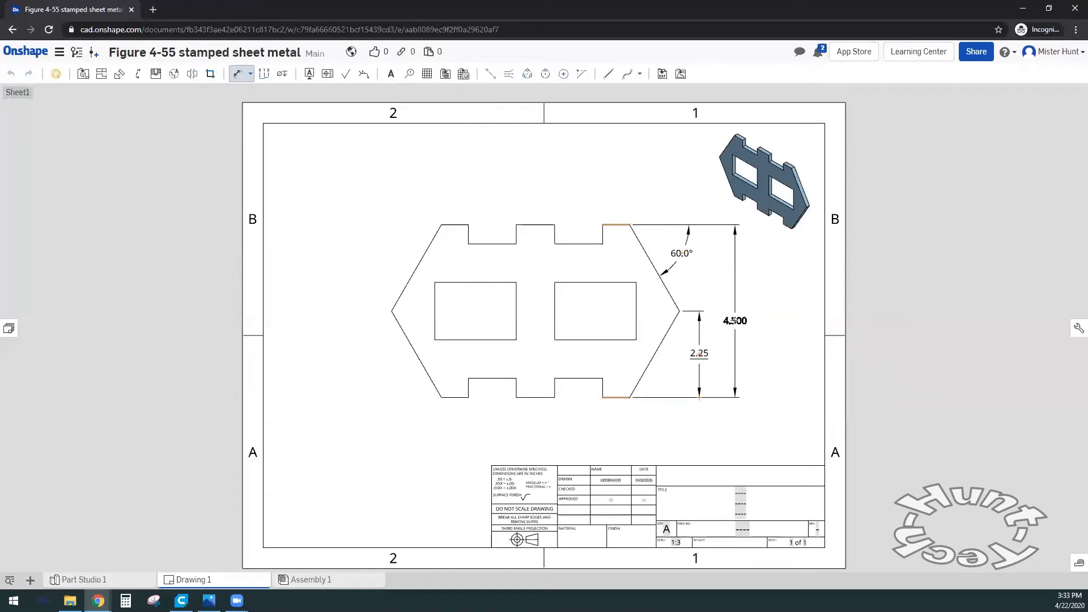
{"action": "left_click", "coordinate": [855, 305]}
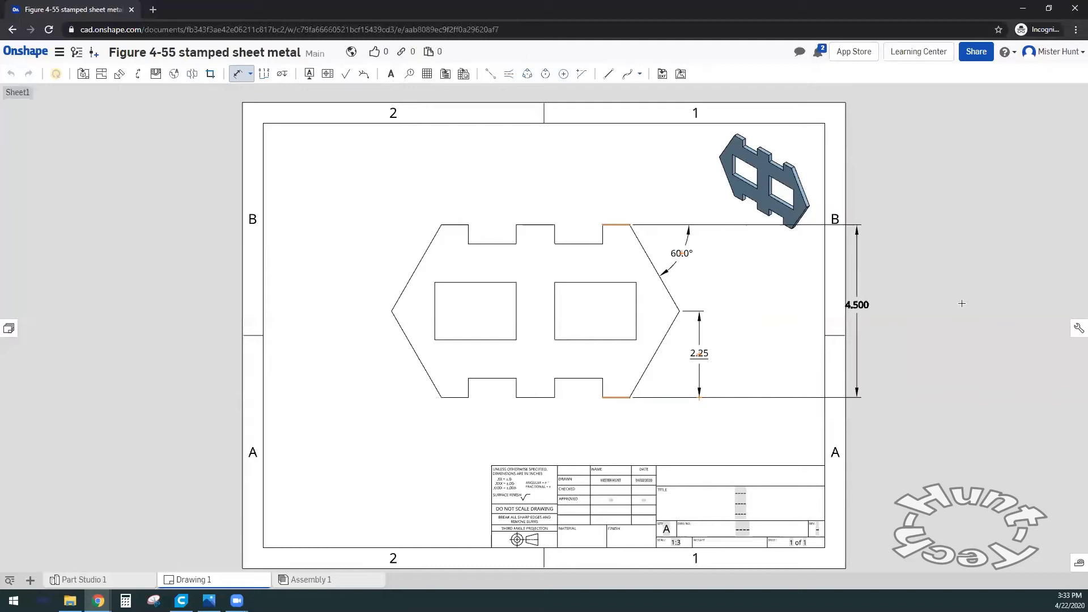
{"action": "mouse_move", "coordinate": [857, 304]}
{"action": "left_mouse_down"}
{"action": "mouse_move", "coordinate": [731, 324]}
{"action": "mouse_move", "coordinate": [727, 313]}
{"action": "left_mouse_up"}
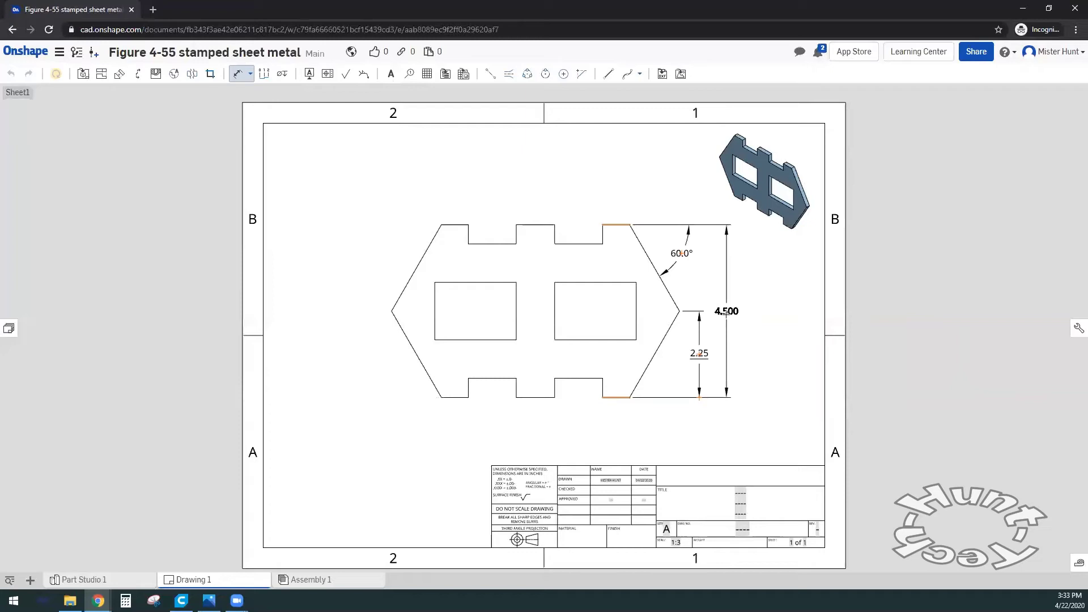
{"action": "left_click_drag", "start_coordinate": [726, 313], "coordinate": [724, 326]}
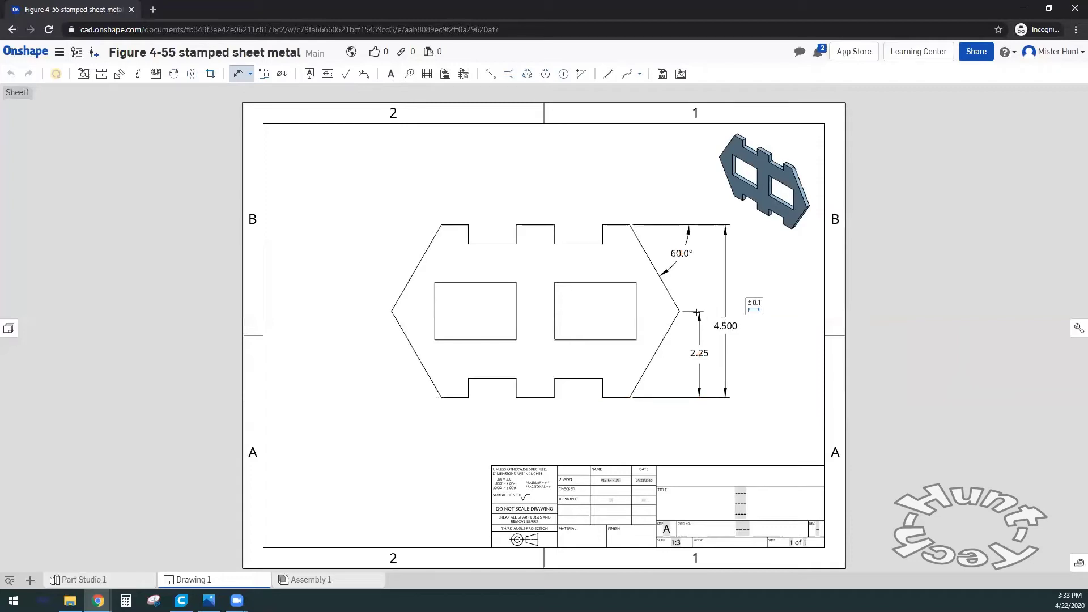
Step: Change the overall height's displayed value from 4.500 to 4.5
{"action": "left_click", "coordinate": [756, 308]}
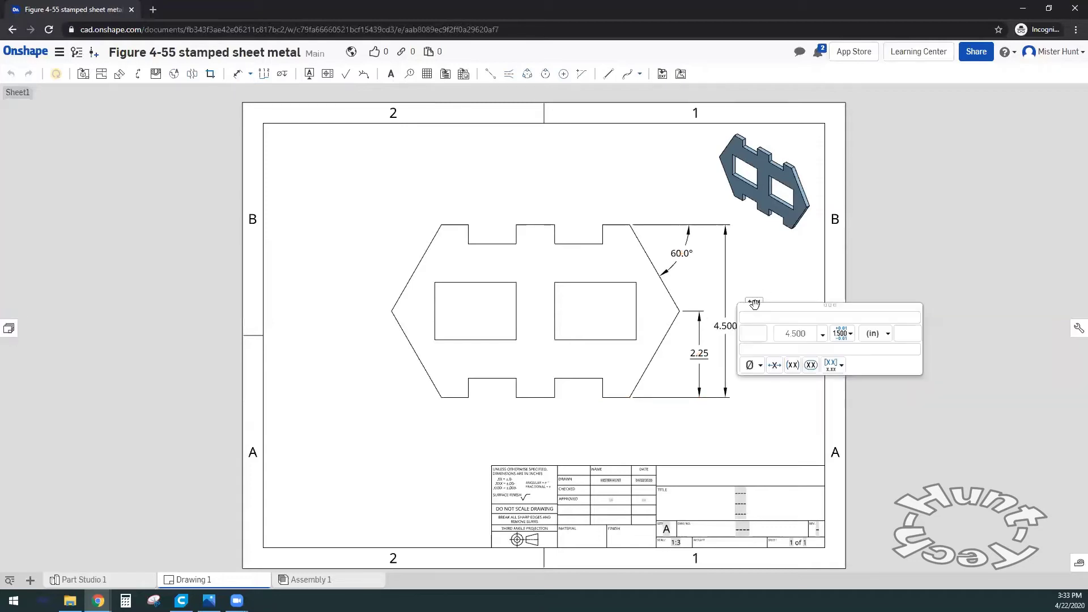
{"action": "left_click", "coordinate": [810, 333]}
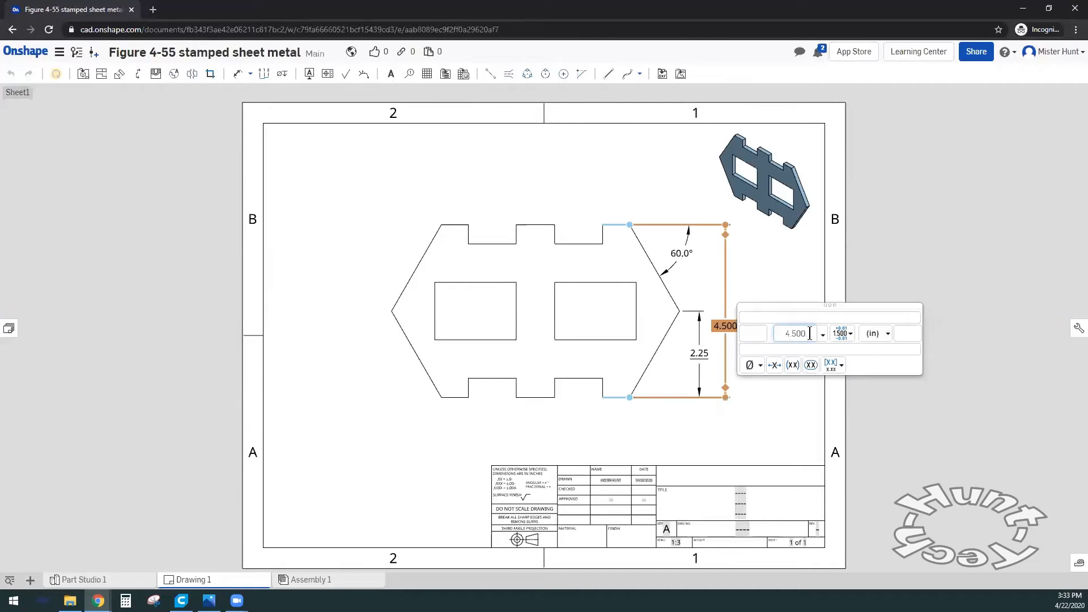
{"action": "key", "text": "BackSpace"}
{"action": "key", "text": "BackSpace"}
{"action": "key", "text": "Return"}
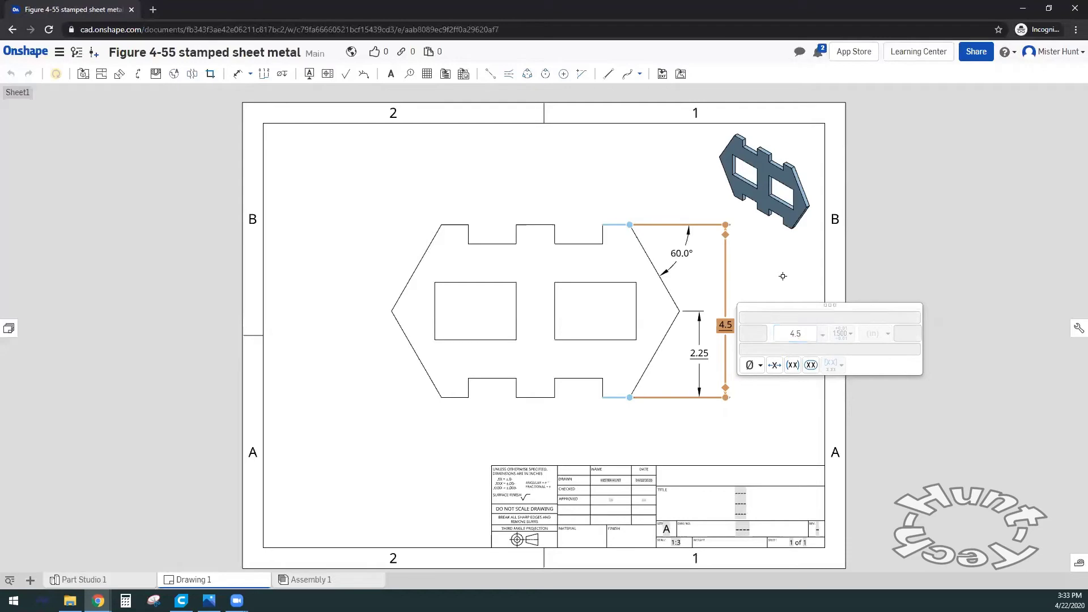
{"action": "left_click", "coordinate": [783, 276]}
{"action": "key", "text": "Escape"}
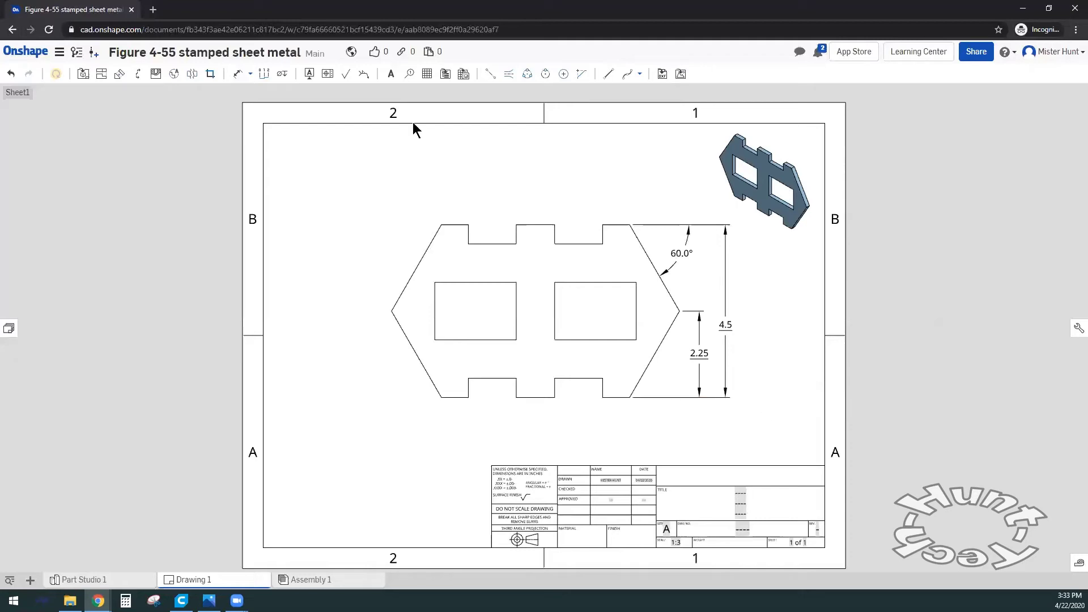
Step: Place a 2.000 point-to-line dimension from the left point to the first notch above the plate
{"action": "left_click", "coordinate": [249, 74]}
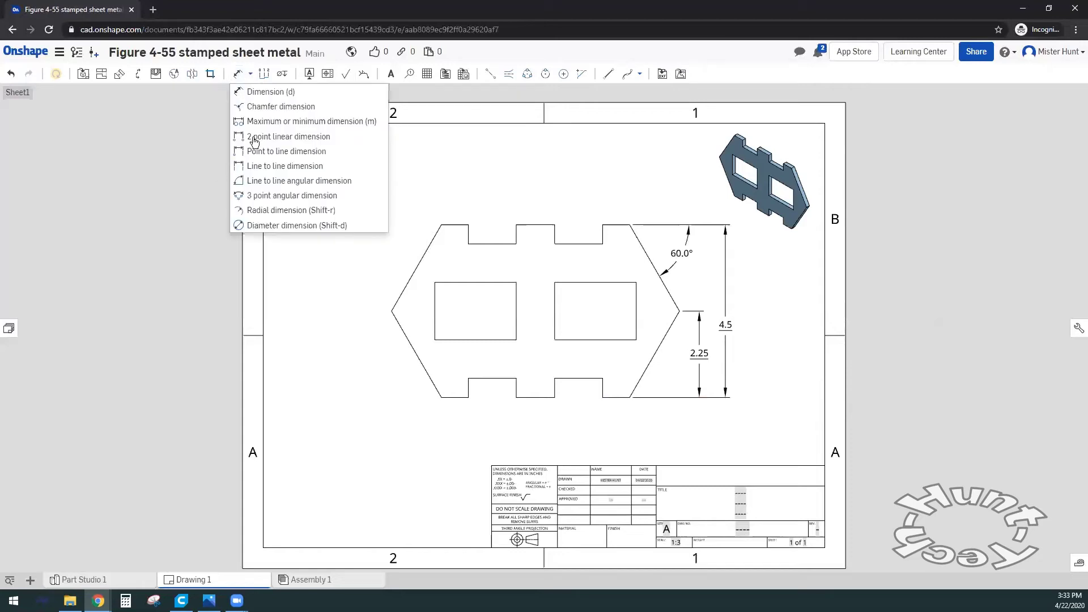
{"action": "left_click", "coordinate": [276, 153]}
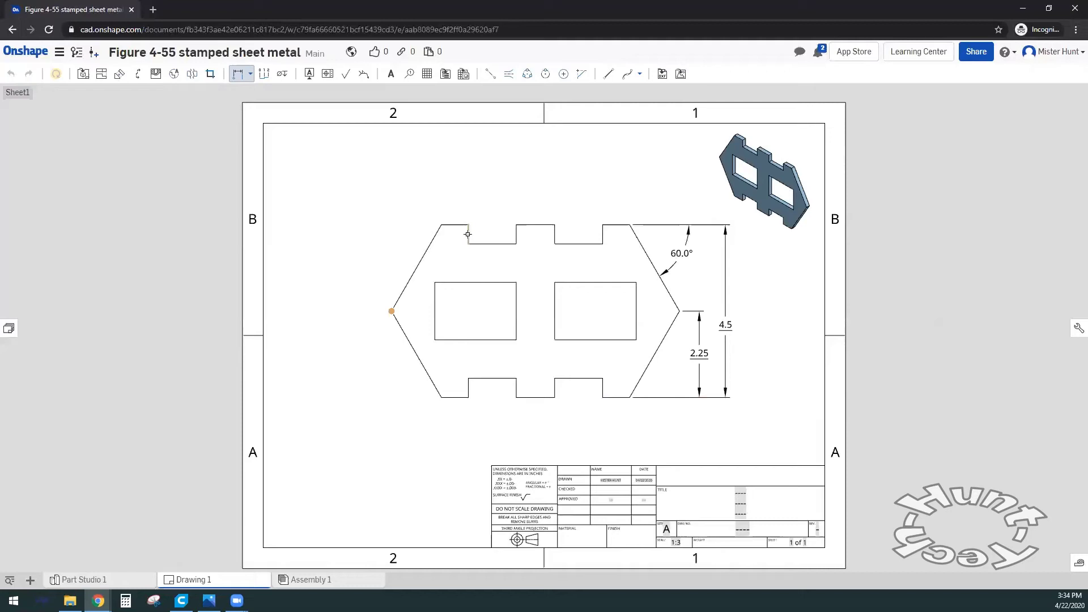
{"action": "left_click", "coordinate": [468, 234]}
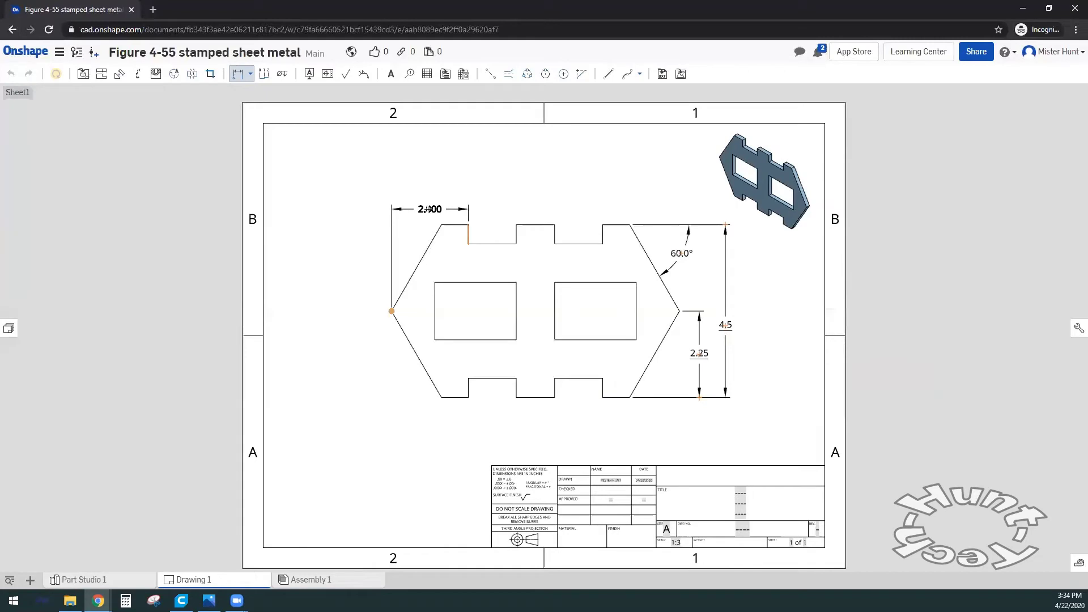
{"action": "left_click", "coordinate": [430, 209]}
{"action": "mouse_move", "coordinate": [430, 209]}
{"action": "left_mouse_down"}
{"action": "mouse_move", "coordinate": [424, 128]}
{"action": "mouse_move", "coordinate": [438, 252]}
{"action": "mouse_move", "coordinate": [440, 211]}
{"action": "mouse_move", "coordinate": [429, 212]}
{"action": "left_mouse_up"}
{"action": "left_click", "coordinate": [430, 212]}
Step: Edit the dimension's displayed value so it reads 2.0
{"action": "left_click", "coordinate": [457, 192]}
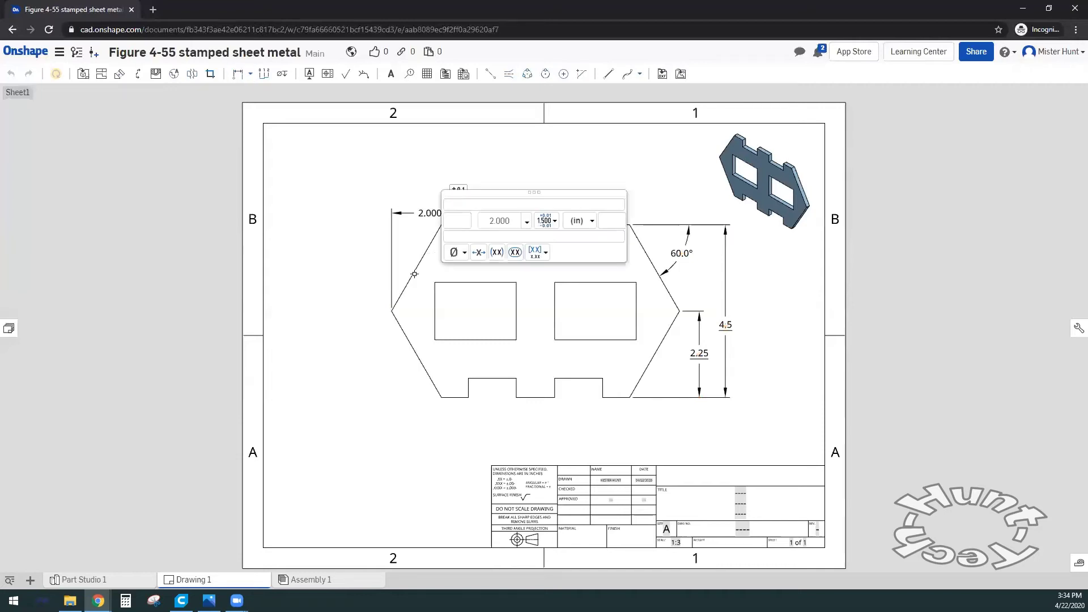
{"action": "left_click", "coordinate": [514, 221]}
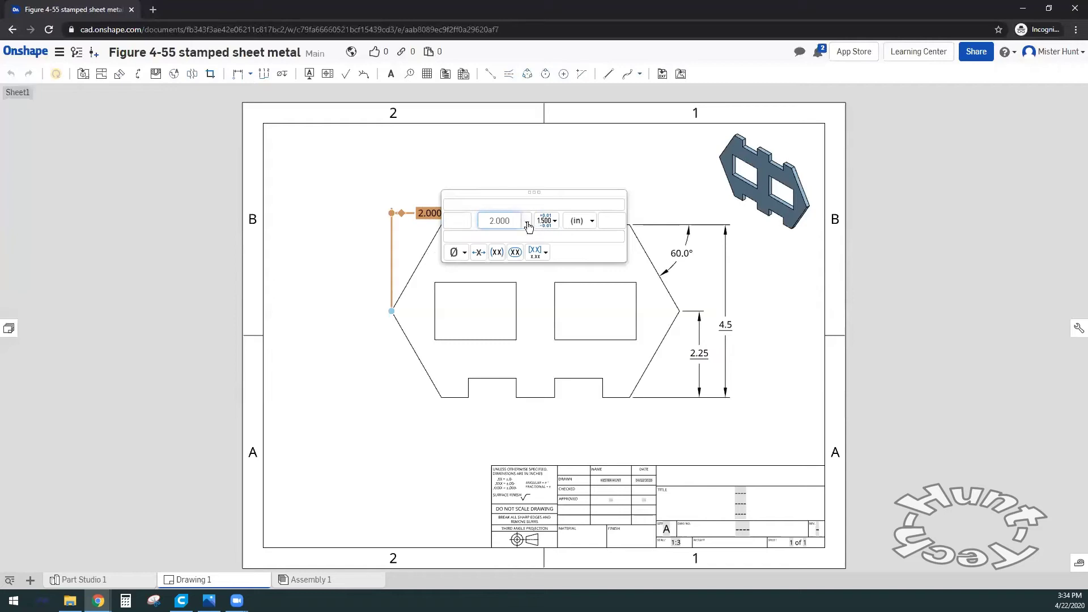
{"action": "left_click", "coordinate": [555, 221]}
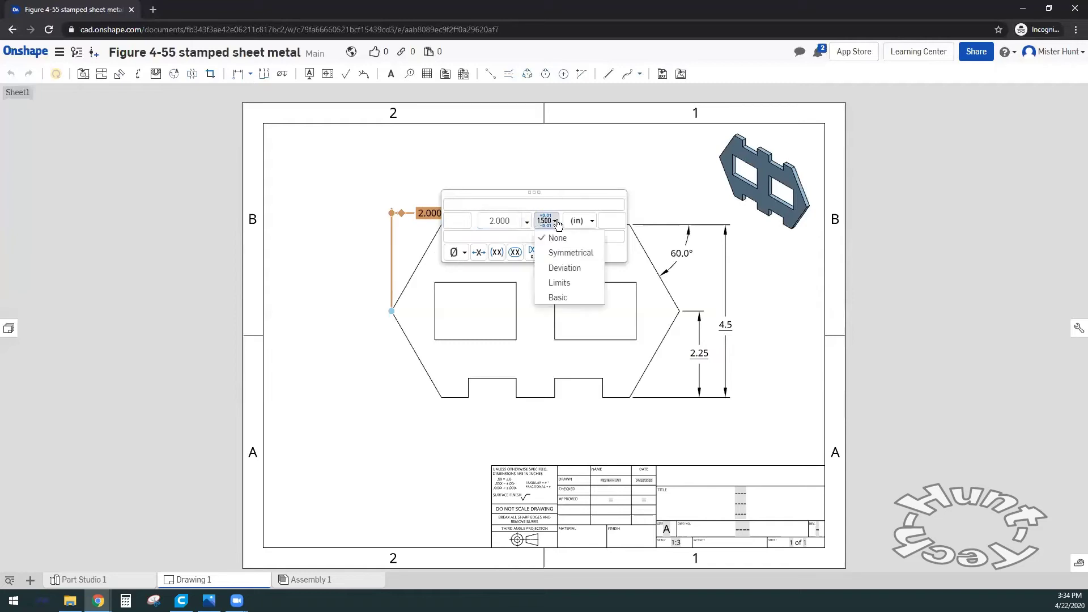
{"action": "left_click", "coordinate": [513, 225]}
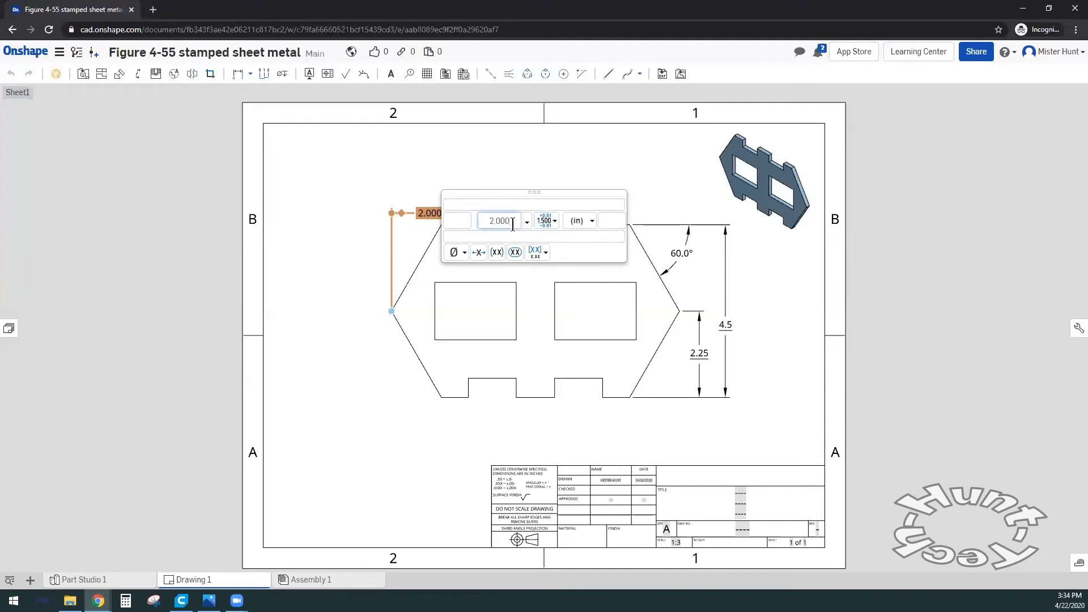
{"action": "key", "text": "BackSpace"}
{"action": "key", "text": "BackSpace"}
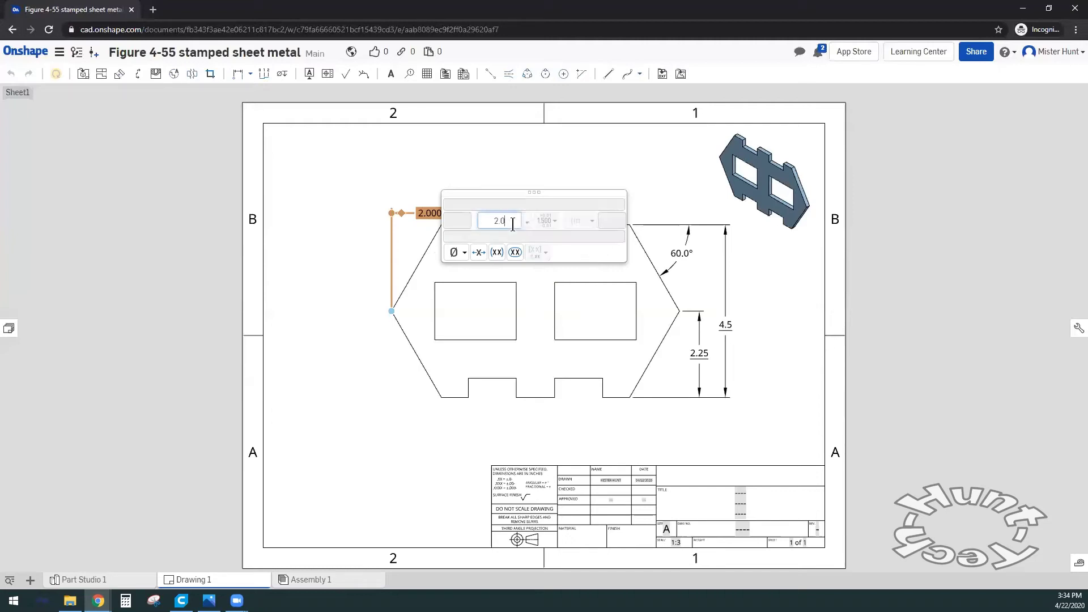
{"action": "key", "text": "BackSpace"}
{"action": "type", "text": "0"}
{"action": "left_click", "coordinate": [358, 246]}
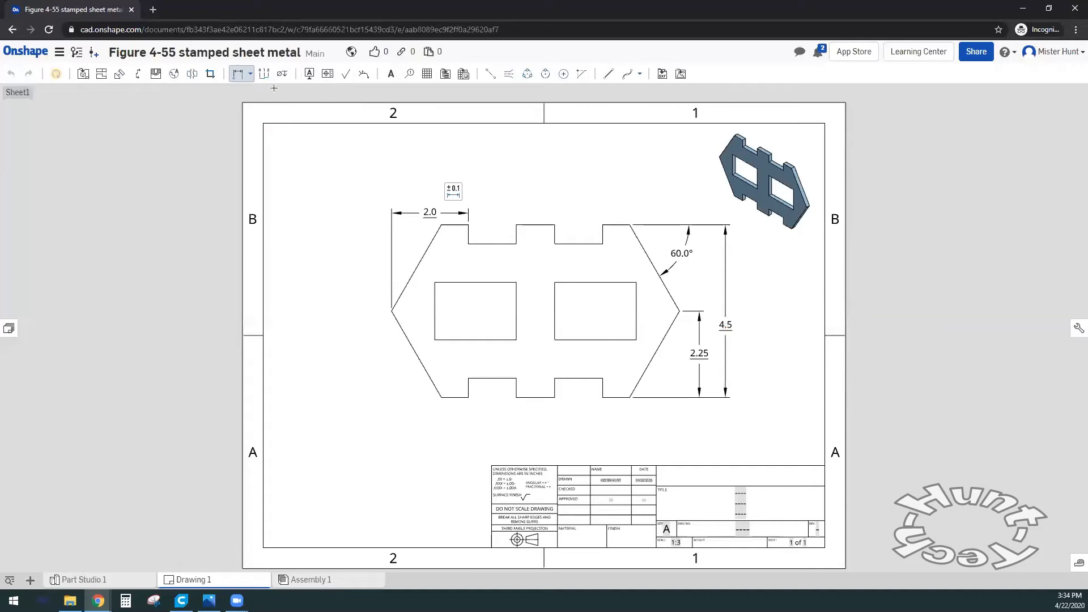
Step: Add a line-to-line dimension across the first notch's side edges, placed above the plate
{"action": "left_click", "coordinate": [250, 77]}
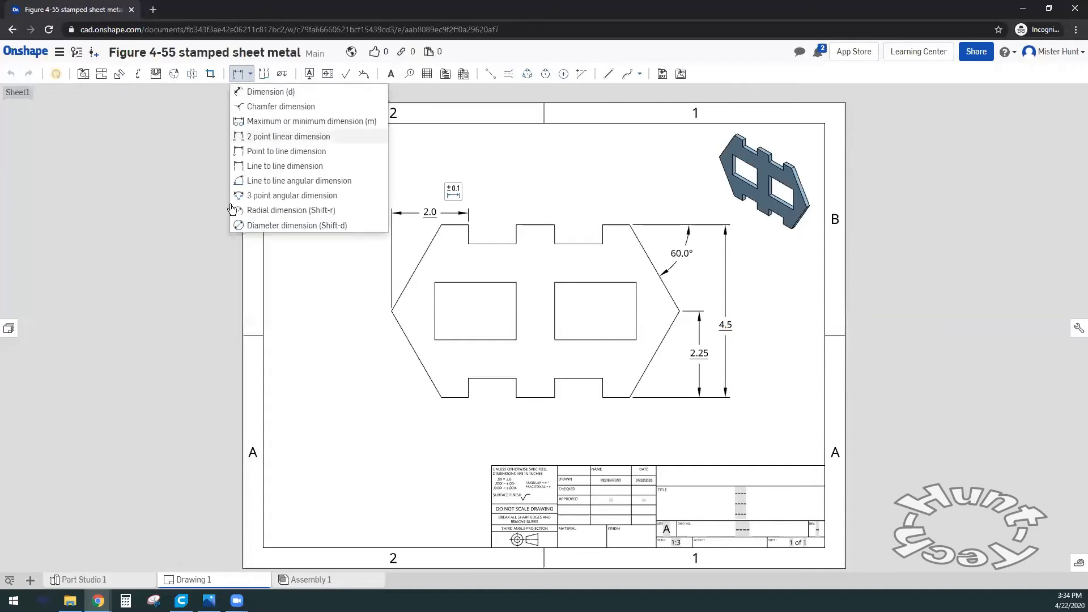
{"action": "left_click", "coordinate": [258, 170]}
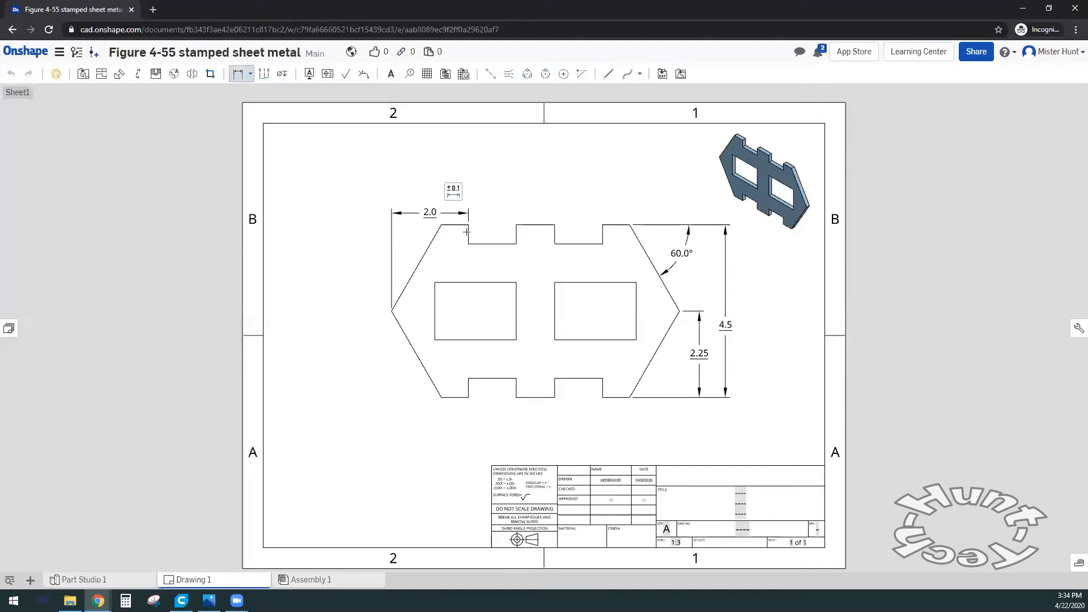
{"action": "left_click", "coordinate": [517, 231]}
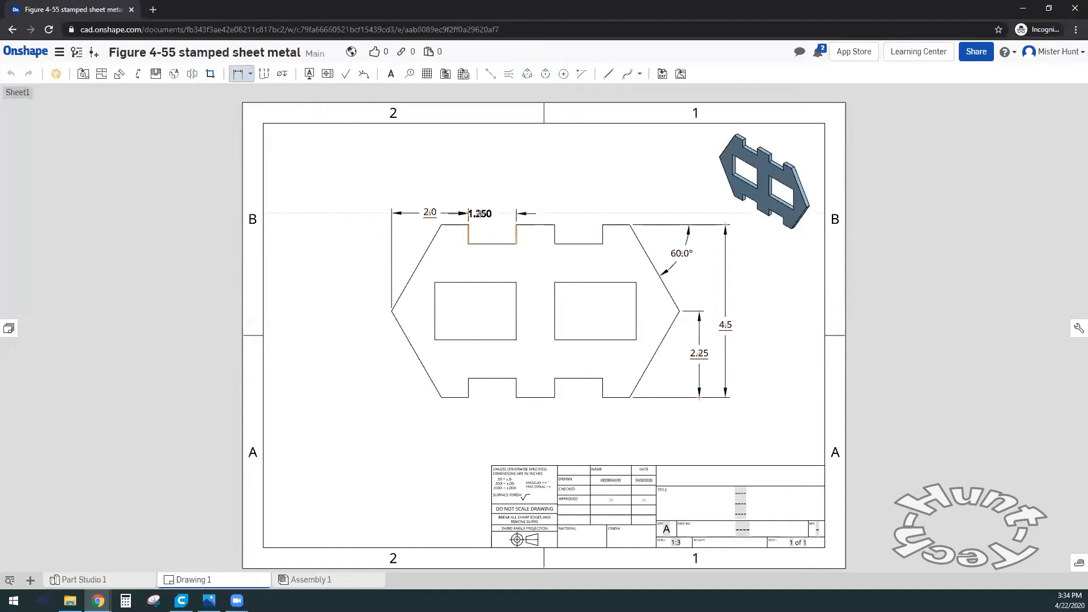
{"action": "scroll", "coordinate": [479, 214], "scroll_direction": "up", "scroll_amount": 5}
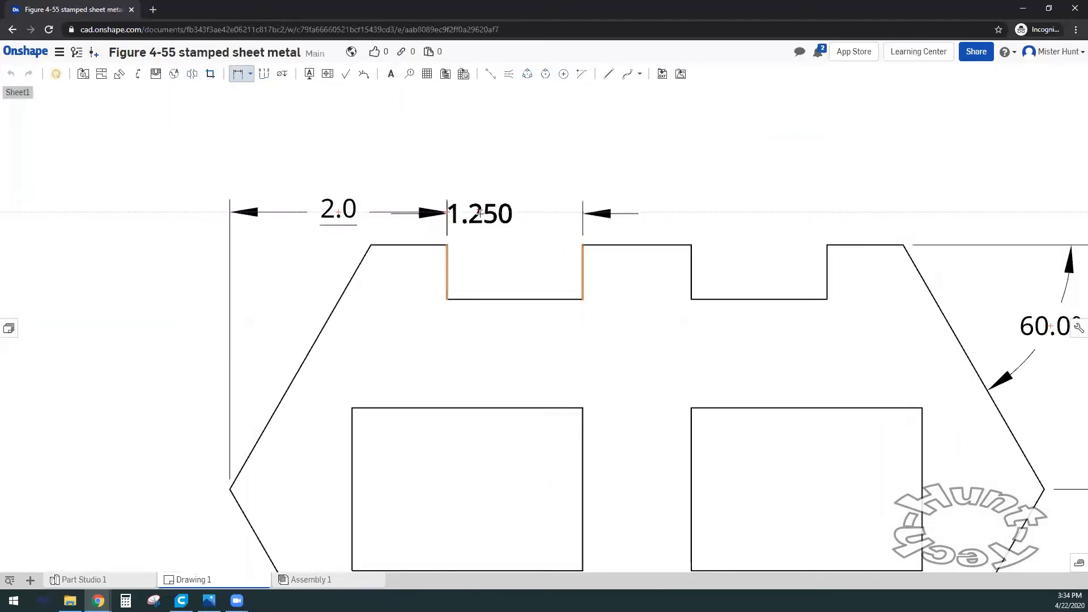
{"action": "scroll", "coordinate": [479, 214], "scroll_direction": "up", "scroll_amount": 2}
{"action": "scroll", "coordinate": [479, 213], "scroll_direction": "up", "scroll_amount": 1}
{"action": "scroll", "coordinate": [480, 214], "scroll_direction": "up", "scroll_amount": 2}
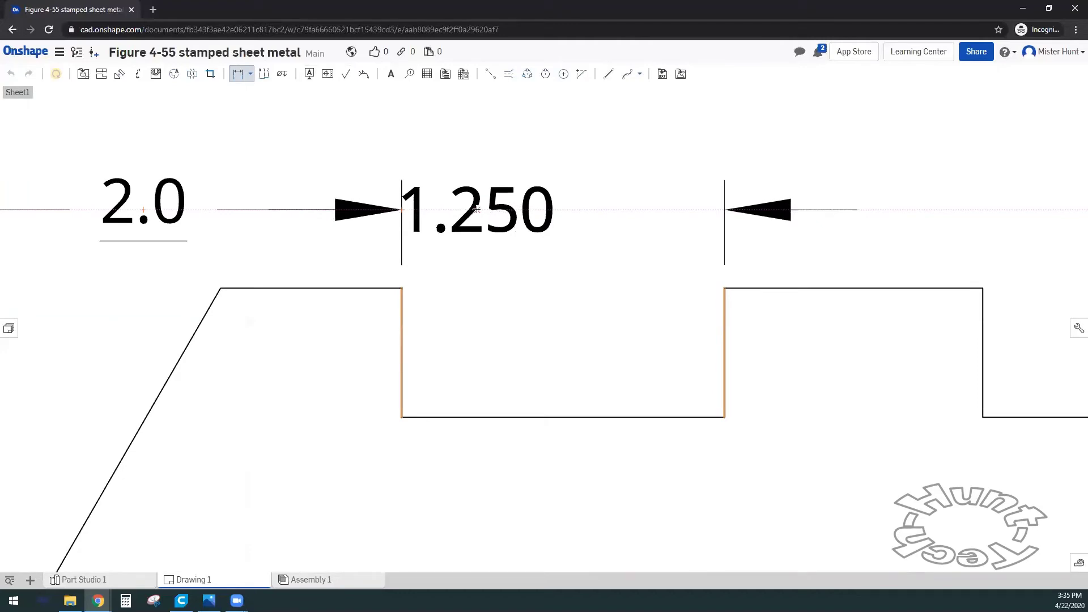
{"action": "left_click", "coordinate": [476, 210]}
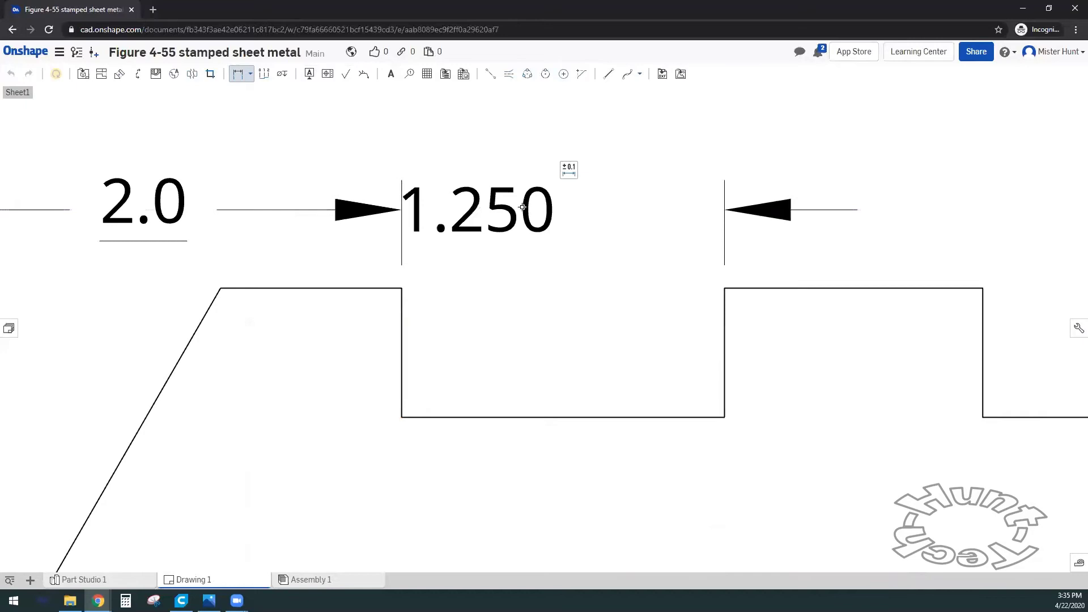
Step: Show the notch width as 1.25 and centre its text over the notch
{"action": "left_click", "coordinate": [569, 170]}
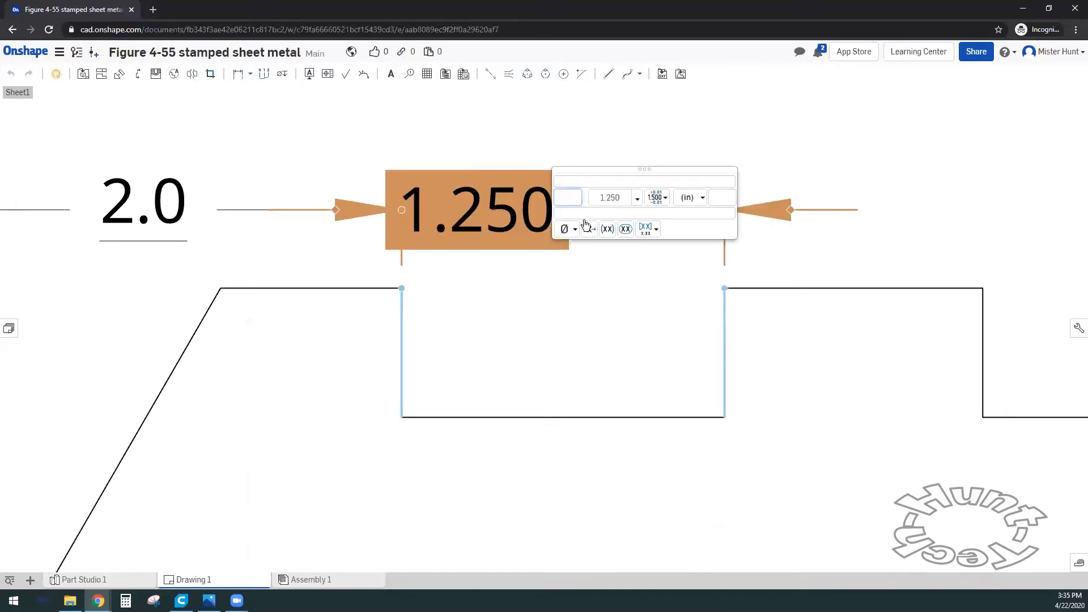
{"action": "left_click", "coordinate": [626, 199]}
{"action": "key", "text": "Return"}
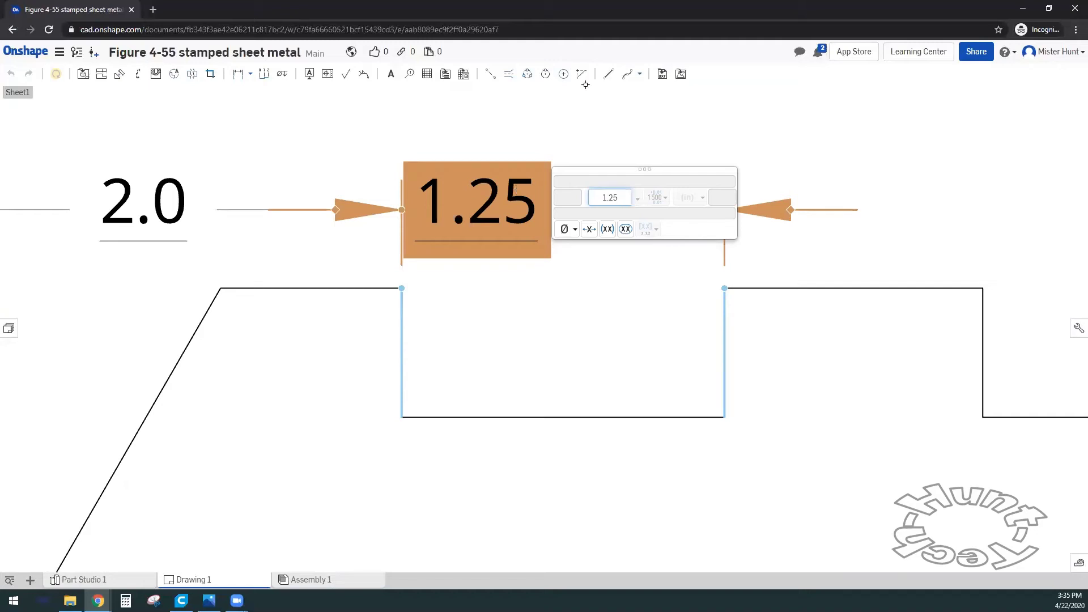
{"action": "key", "text": "Escape"}
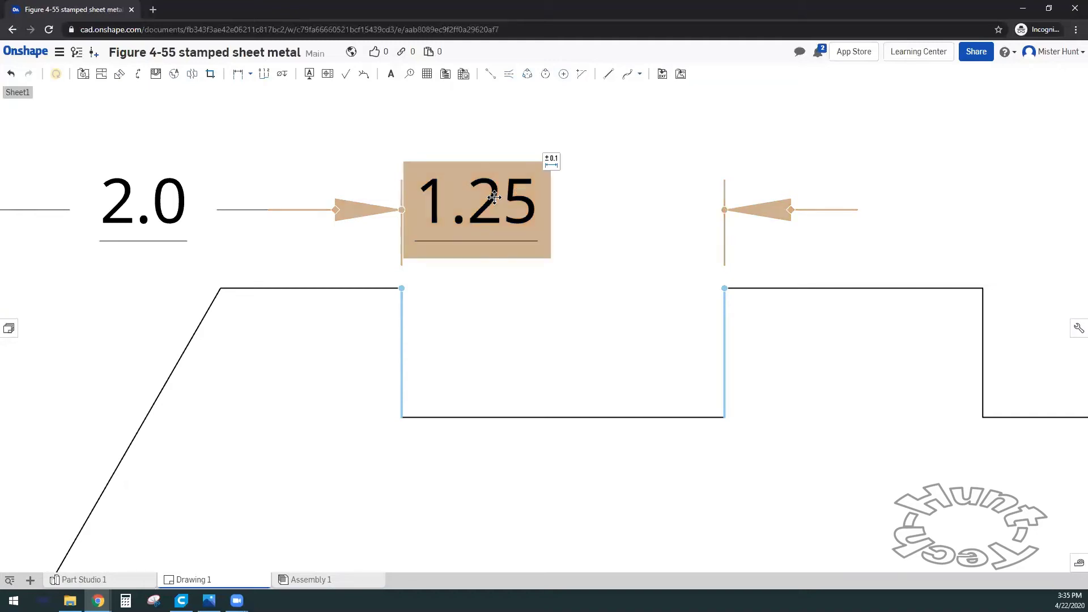
{"action": "mouse_move", "coordinate": [559, 200]}
{"action": "left_mouse_down"}
{"action": "mouse_move", "coordinate": [599, 183]}
{"action": "mouse_move", "coordinate": [568, 211]}
{"action": "left_mouse_up"}
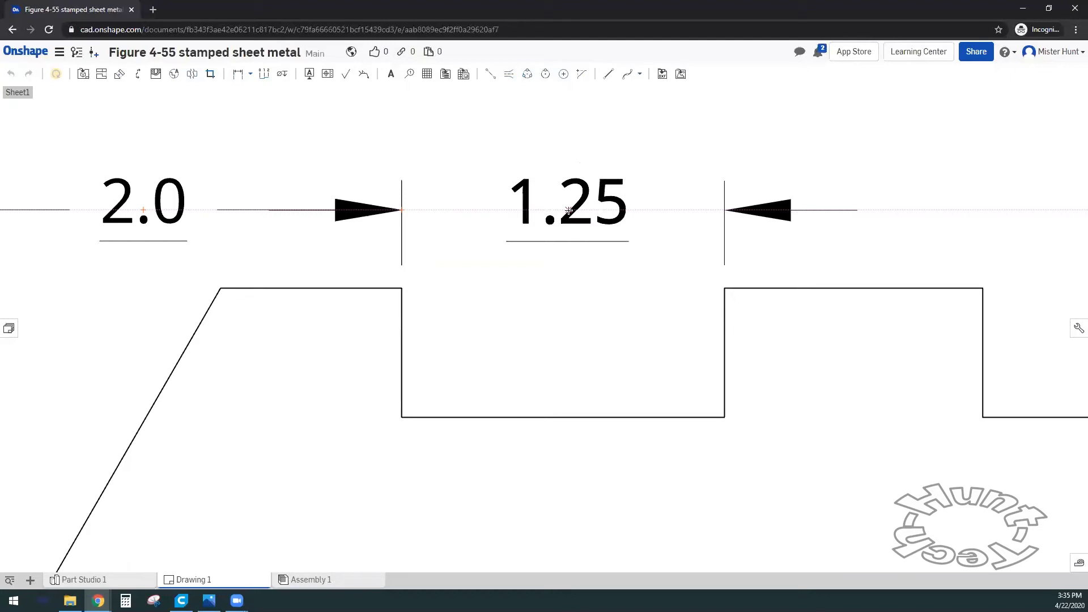
{"action": "left_click_drag", "start_coordinate": [569, 211], "coordinate": [569, 210]}
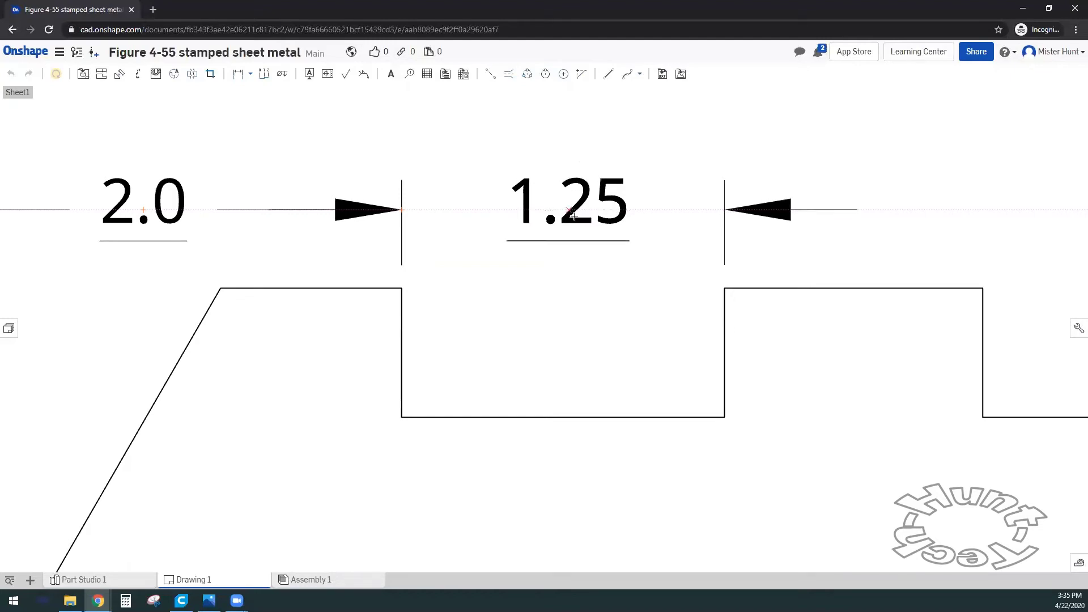
{"action": "left_click", "coordinate": [611, 222]}
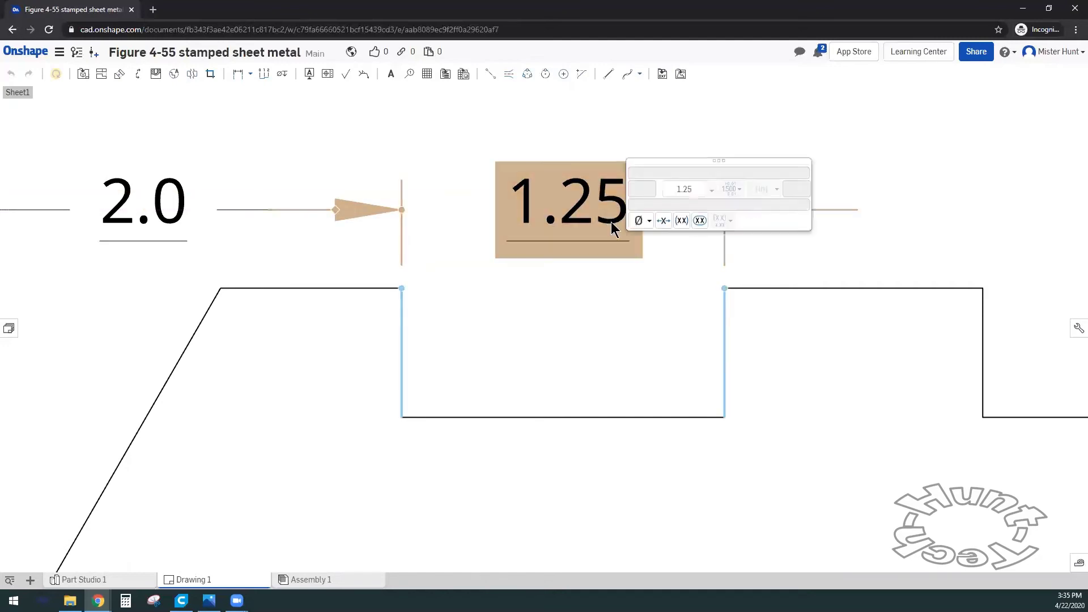
{"action": "left_click", "coordinate": [650, 222]}
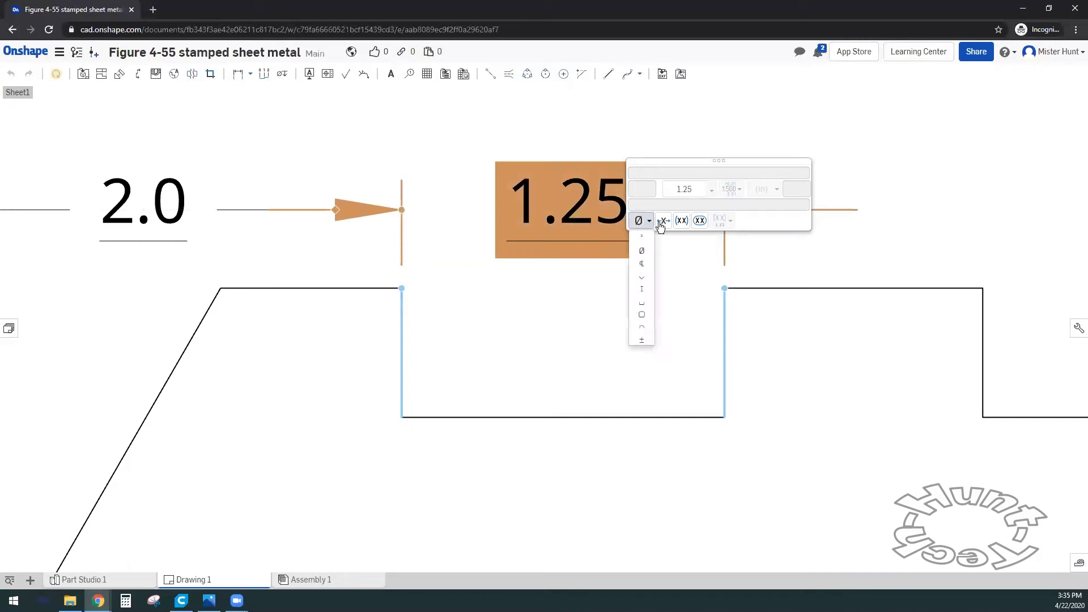
{"action": "left_click", "coordinate": [665, 222]}
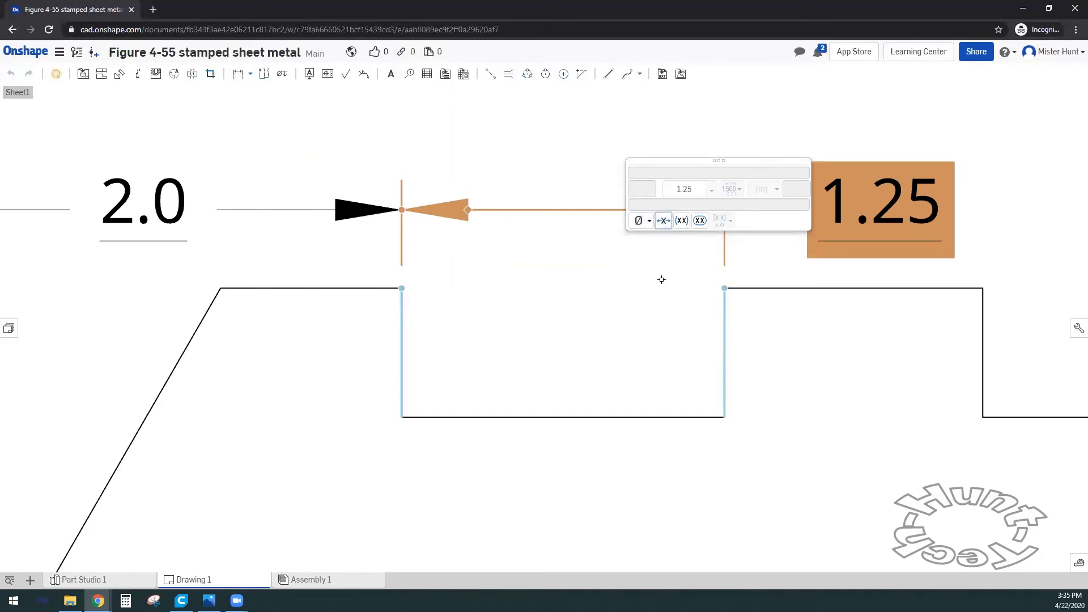
{"action": "left_click", "coordinate": [656, 254]}
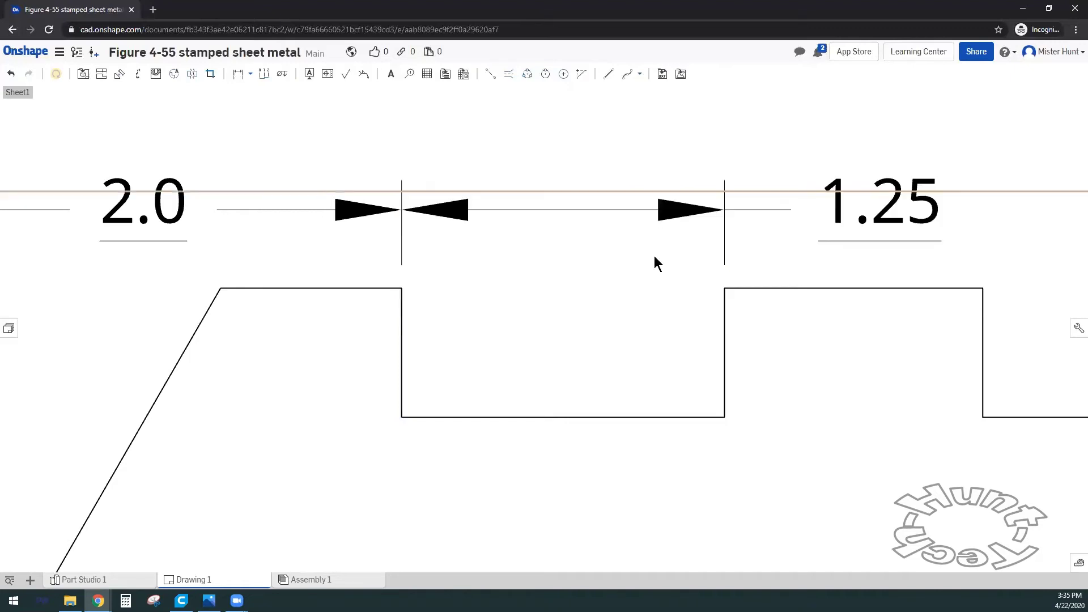
{"action": "key", "text": "ctrl+z"}
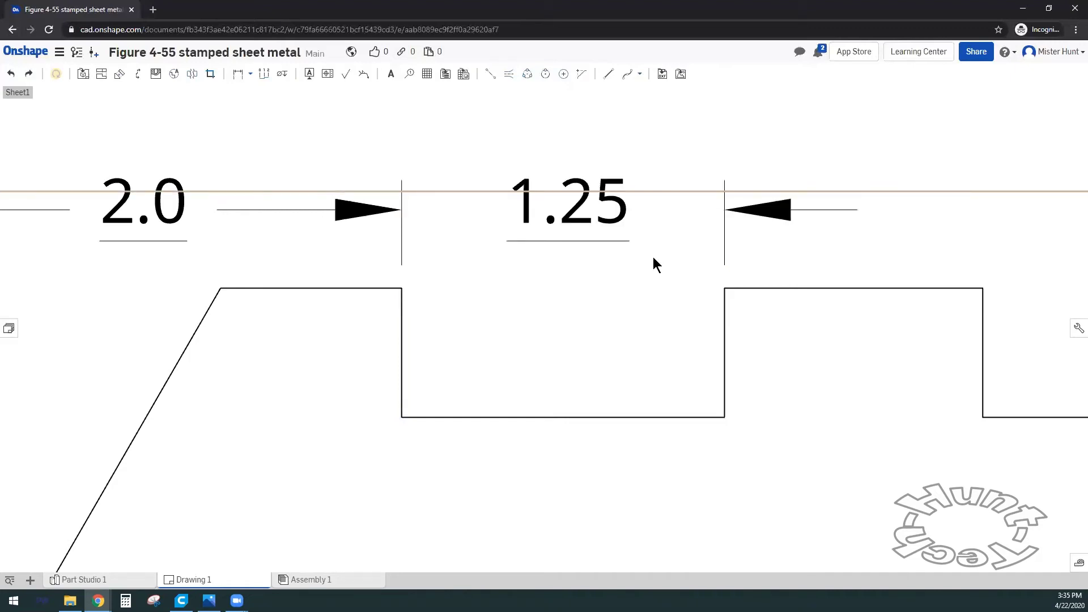
{"action": "scroll", "coordinate": [697, 291], "scroll_direction": "down", "scroll_amount": 3}
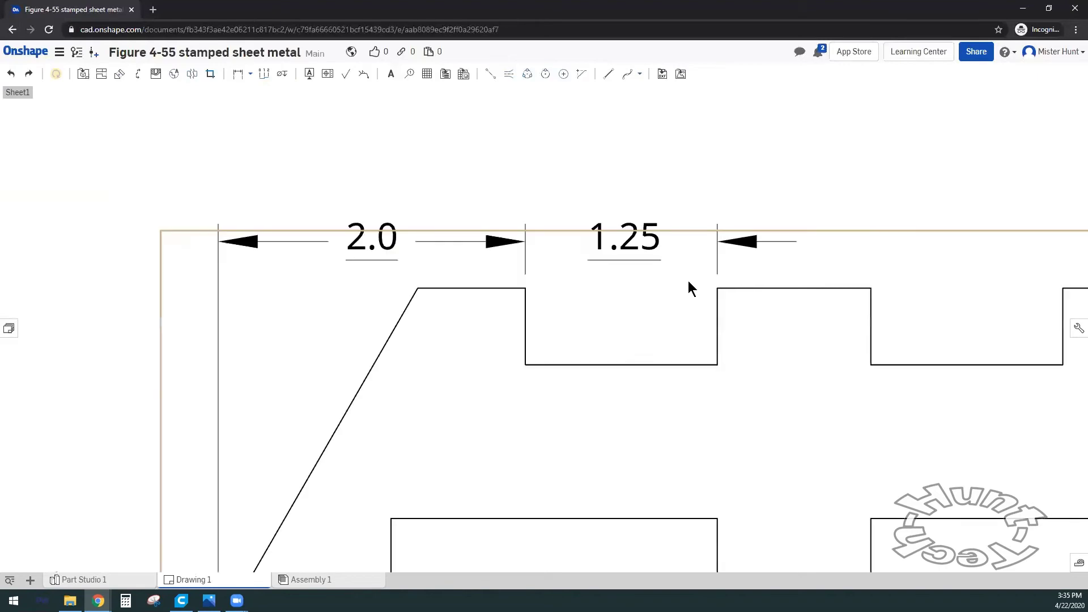
{"action": "scroll", "coordinate": [694, 286], "scroll_direction": "down", "scroll_amount": 2}
{"action": "scroll", "coordinate": [700, 286], "scroll_direction": "down", "scroll_amount": 1}
{"action": "scroll", "coordinate": [854, 270], "scroll_direction": "up", "scroll_amount": 1}
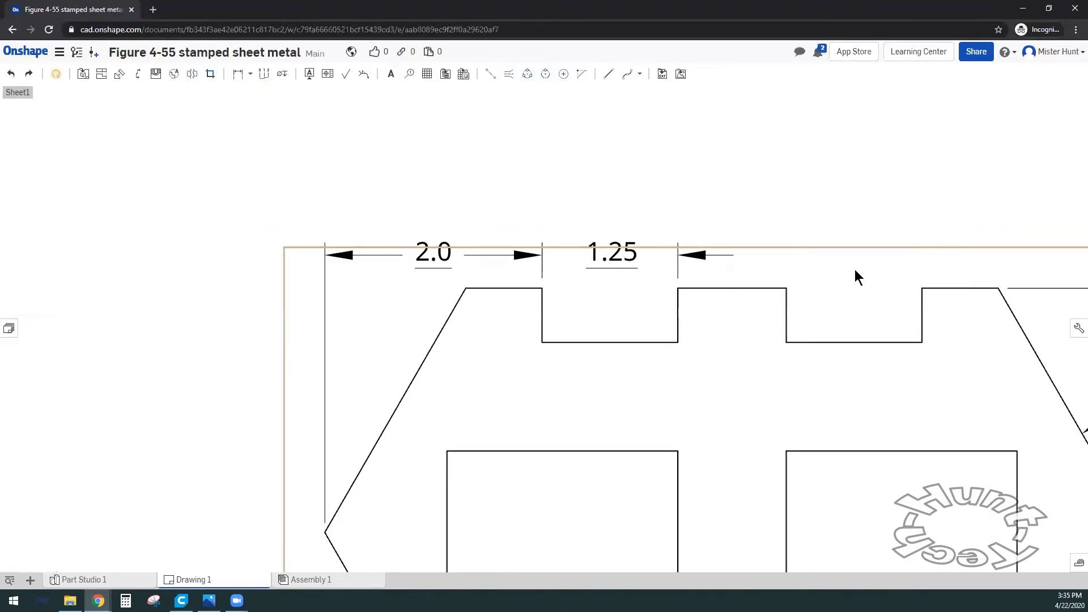
{"action": "scroll", "coordinate": [855, 270], "scroll_direction": "up", "scroll_amount": 1}
{"action": "scroll", "coordinate": [855, 270], "scroll_direction": "up", "scroll_amount": 1}
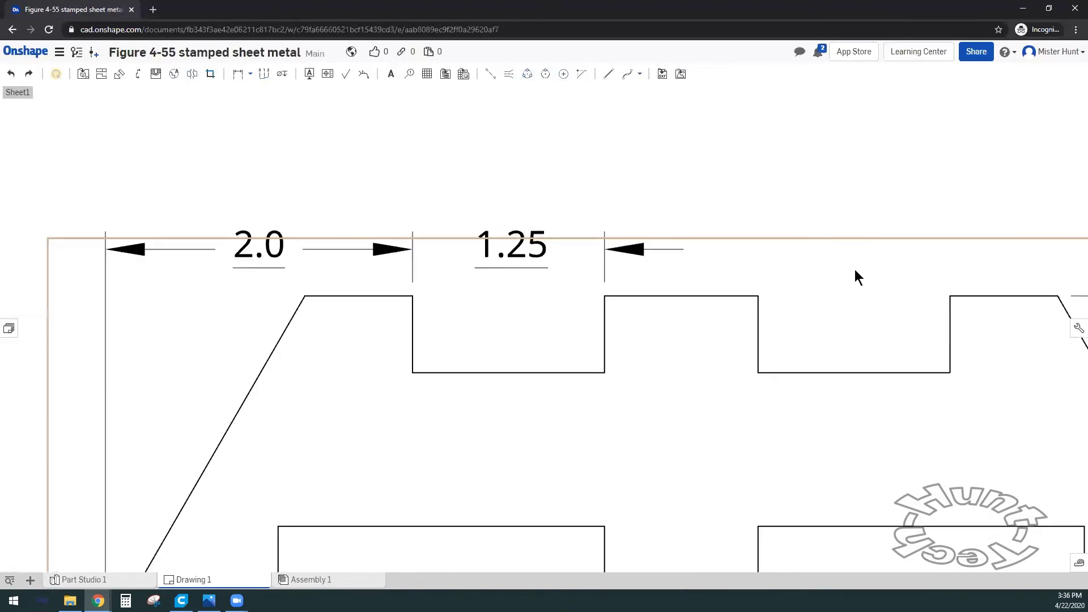
Step: Dimension the middle top tab's width between its left and right vertical edges
{"action": "left_click", "coordinate": [234, 79]}
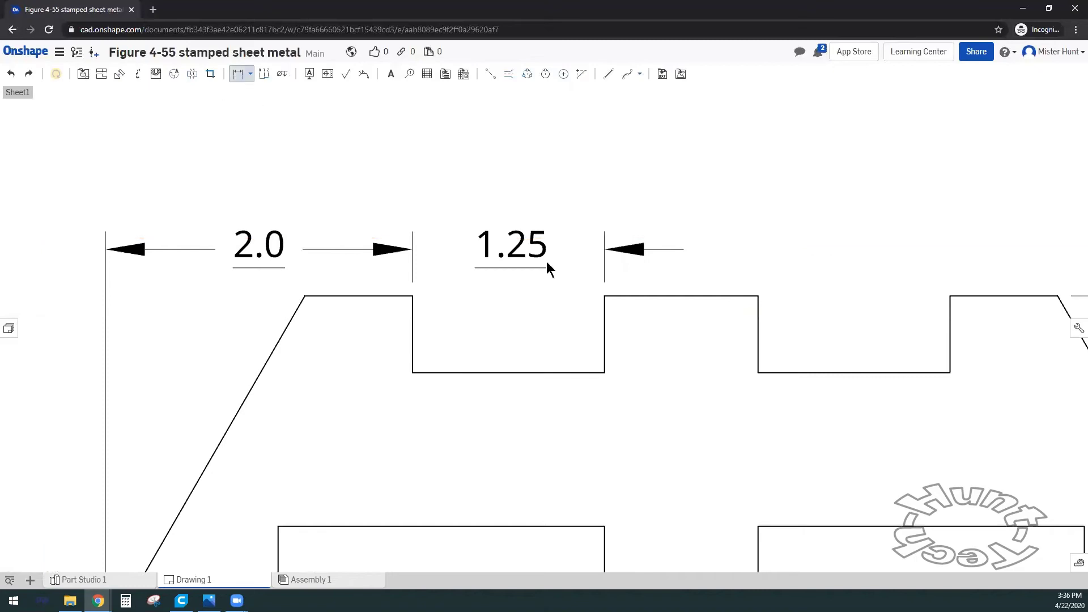
{"action": "left_click", "coordinate": [605, 334]}
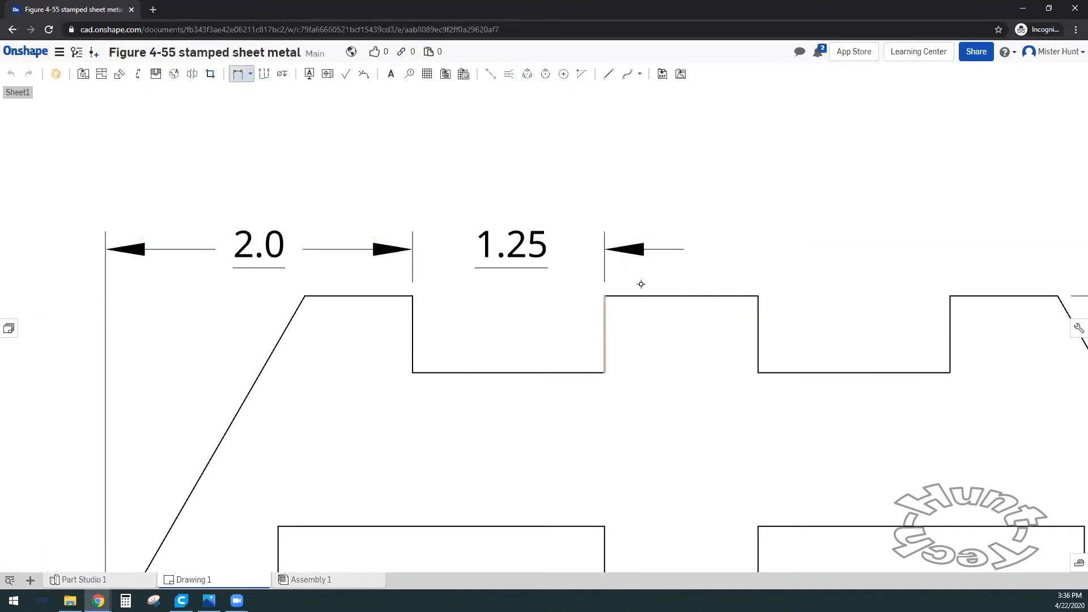
{"action": "left_click", "coordinate": [758, 323]}
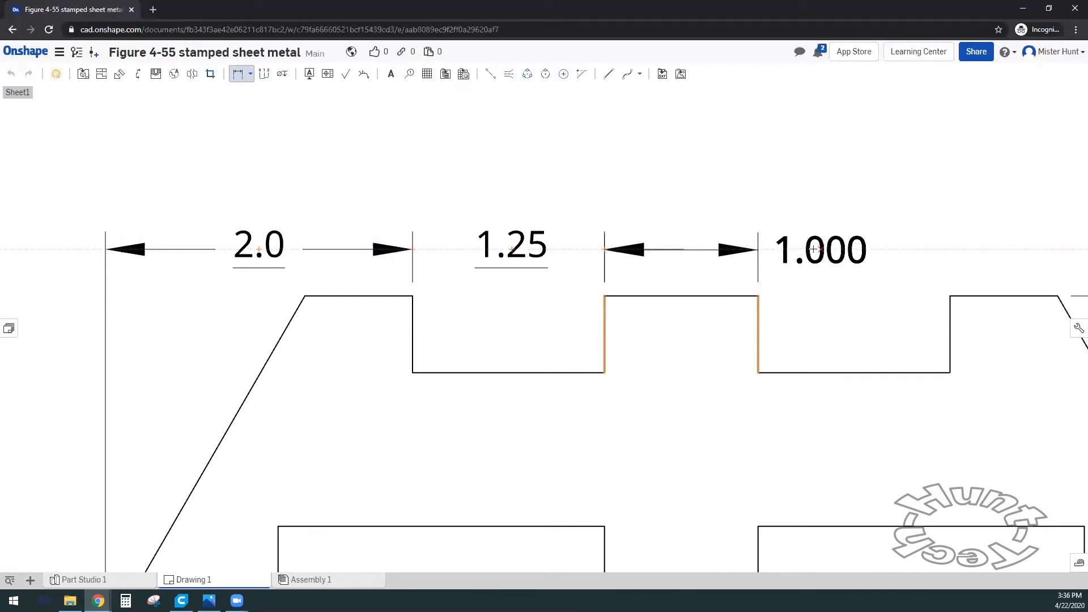
{"action": "scroll", "coordinate": [821, 249], "scroll_direction": "up", "scroll_amount": 2}
{"action": "scroll", "coordinate": [814, 249], "scroll_direction": "up", "scroll_amount": 2}
{"action": "scroll", "coordinate": [814, 250], "scroll_direction": "up", "scroll_amount": 1}
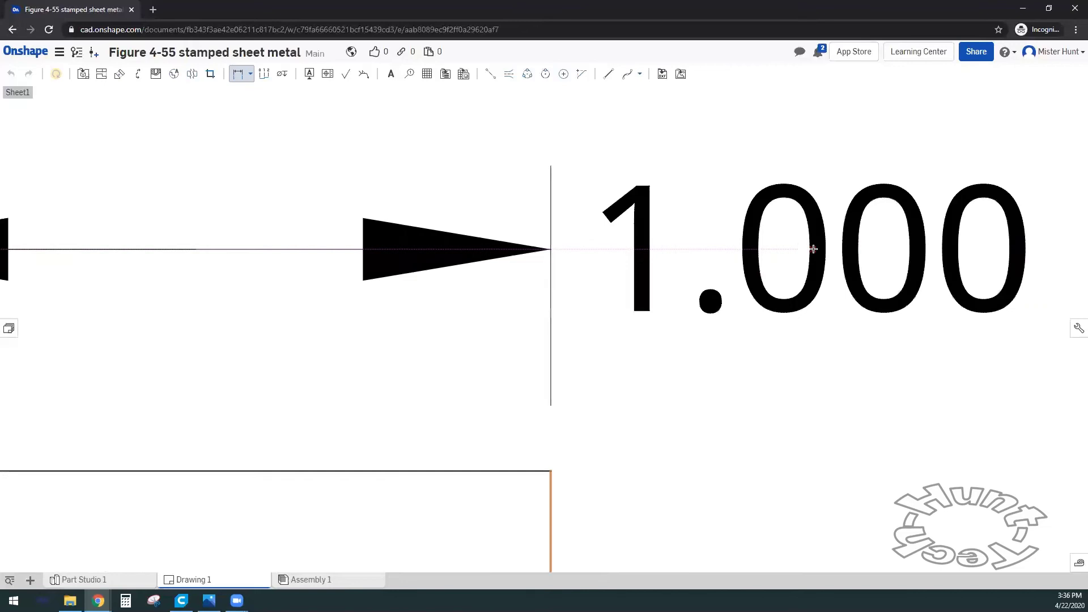
{"action": "scroll", "coordinate": [814, 249], "scroll_direction": "up", "scroll_amount": 2}
{"action": "scroll", "coordinate": [814, 249], "scroll_direction": "down", "scroll_amount": 1}
{"action": "scroll", "coordinate": [814, 250], "scroll_direction": "down", "scroll_amount": 2}
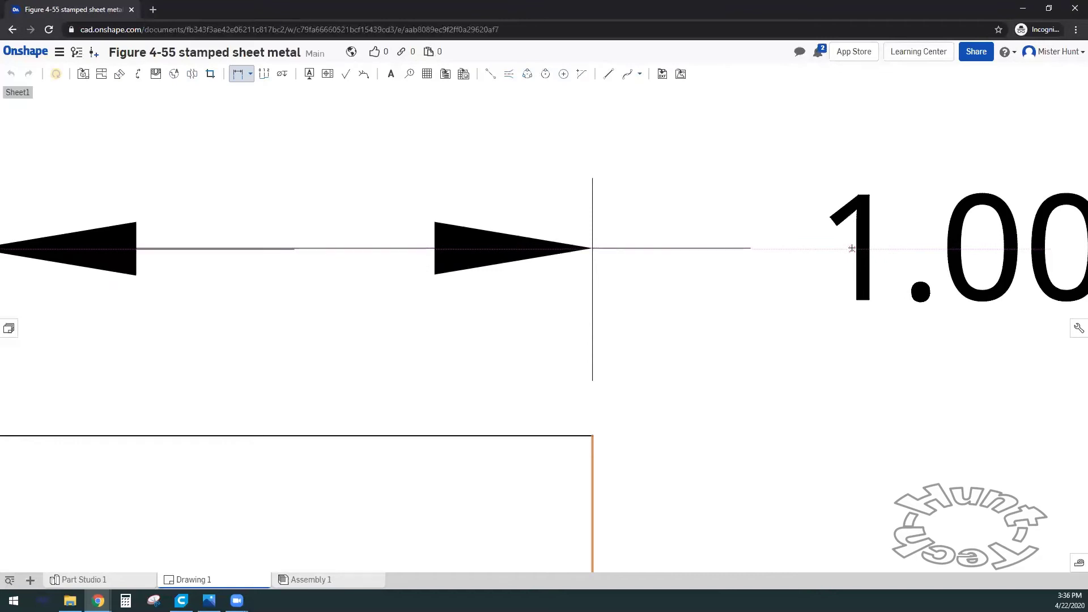
{"action": "left_click", "coordinate": [852, 249]}
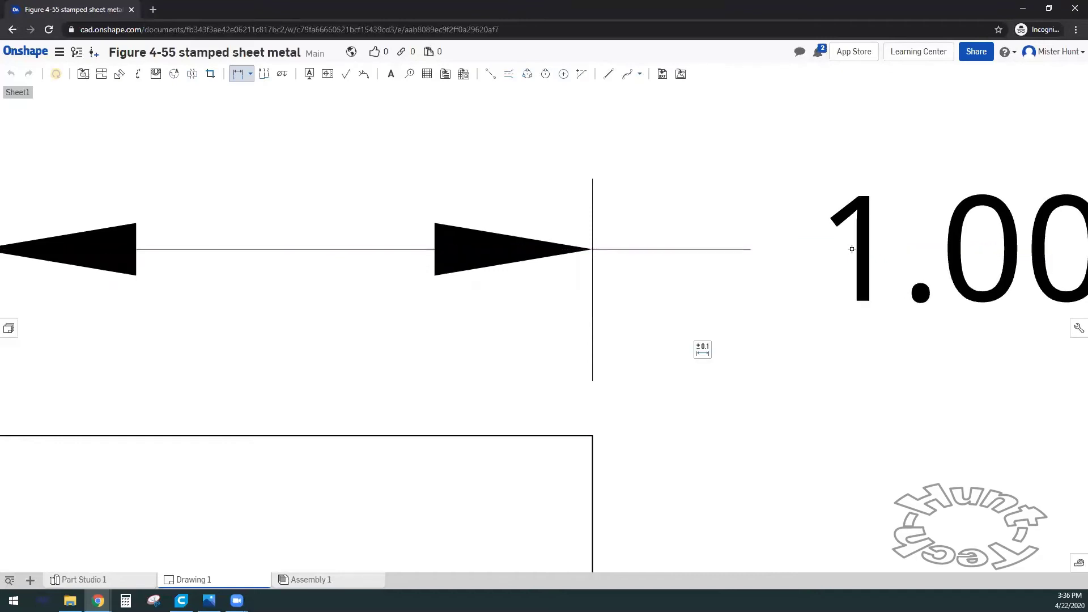
Step: Change the tab width's displayed value from 1.000 to 1.0
{"action": "left_click", "coordinate": [700, 347]}
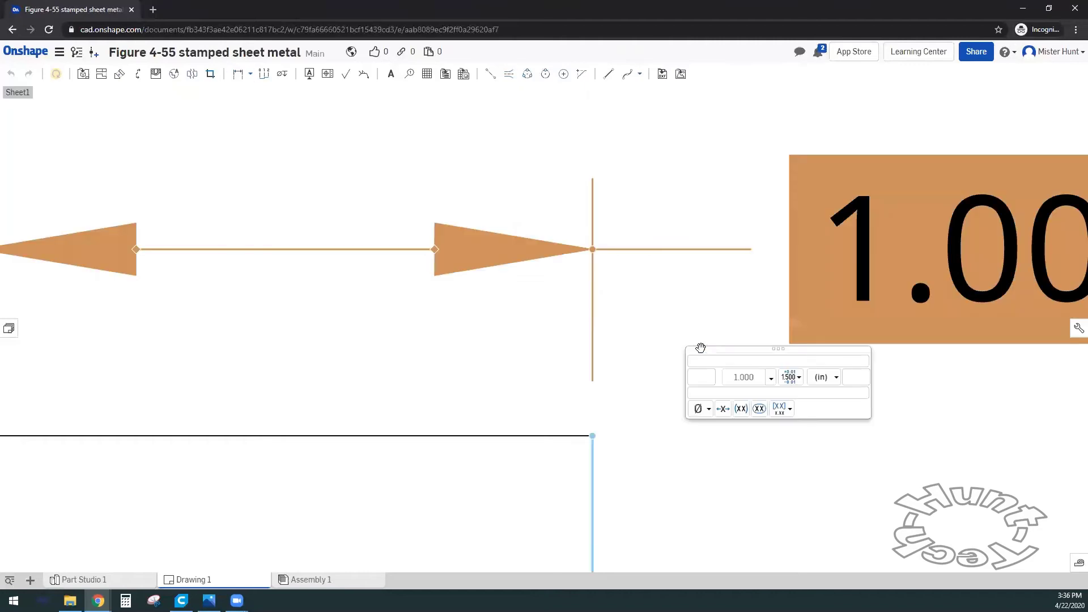
{"action": "left_click", "coordinate": [758, 377]}
{"action": "key", "text": "BackSpace"}
{"action": "key", "text": "BackSpace"}
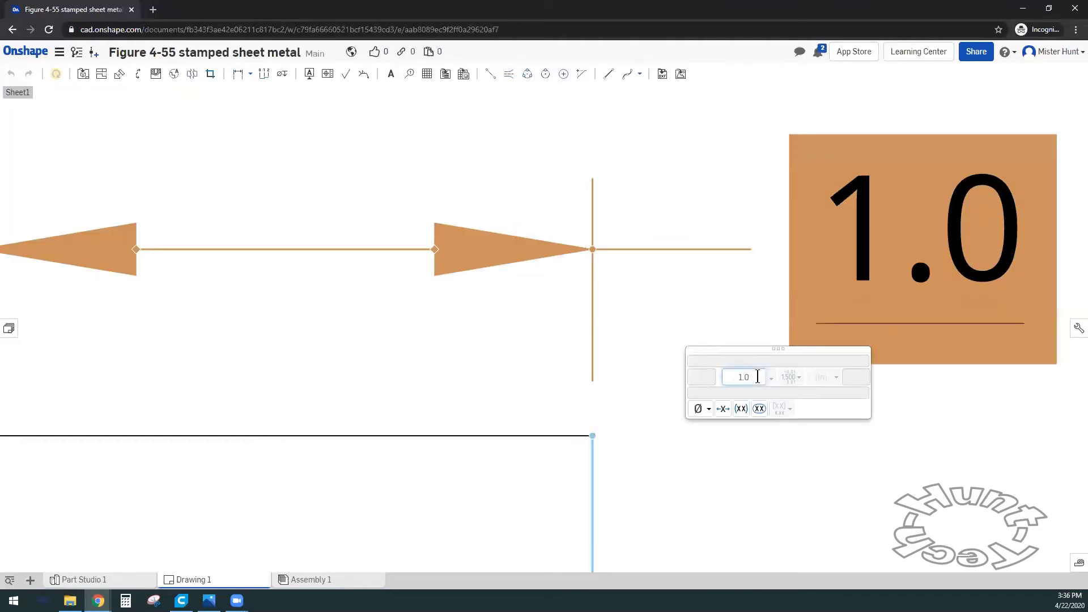
{"action": "left_click", "coordinate": [713, 210]}
{"action": "key", "text": "d"}
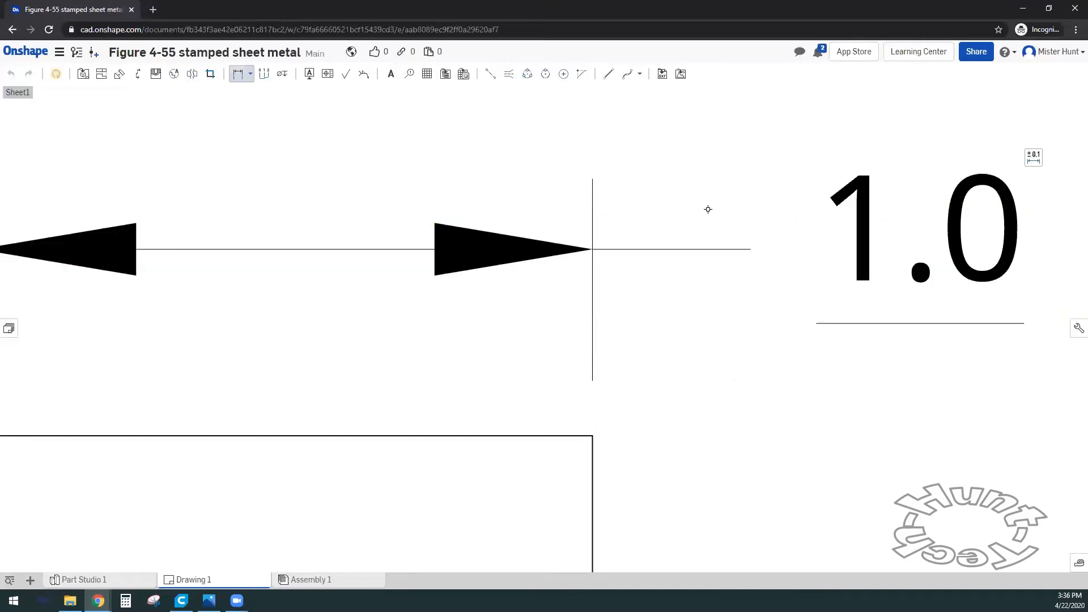
{"action": "scroll", "coordinate": [654, 214], "scroll_direction": "down", "scroll_amount": 2}
{"action": "scroll", "coordinate": [655, 215], "scroll_direction": "down", "scroll_amount": 4}
Step: Add a 2-point overall width between the plate's side points, placed above and set to 7.5
{"action": "scroll", "coordinate": [651, 220], "scroll_direction": "down", "scroll_amount": 4}
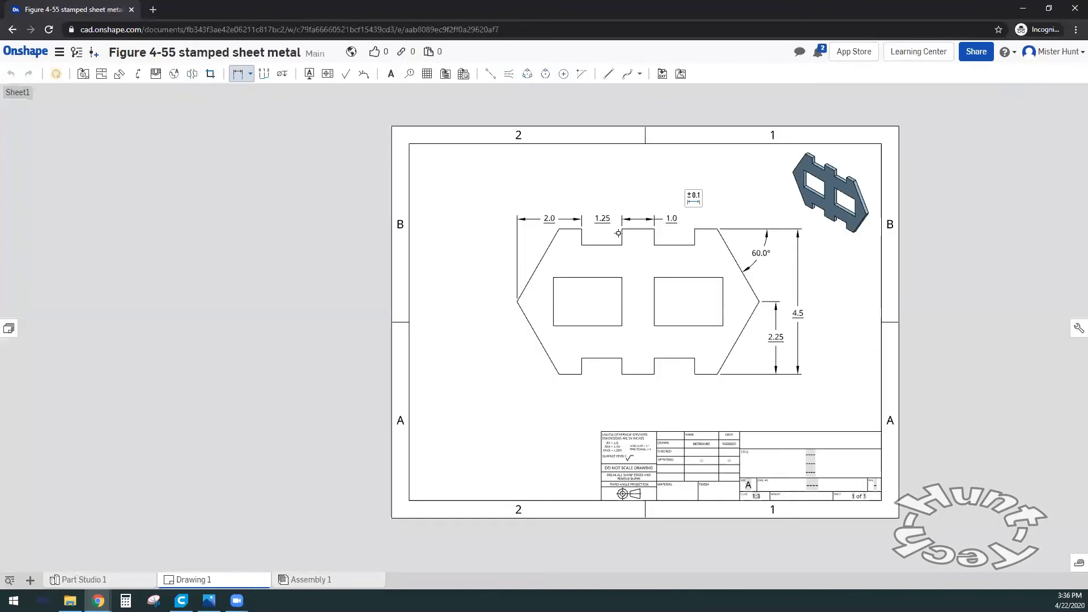
{"action": "scroll", "coordinate": [619, 232], "scroll_direction": "up", "scroll_amount": 1}
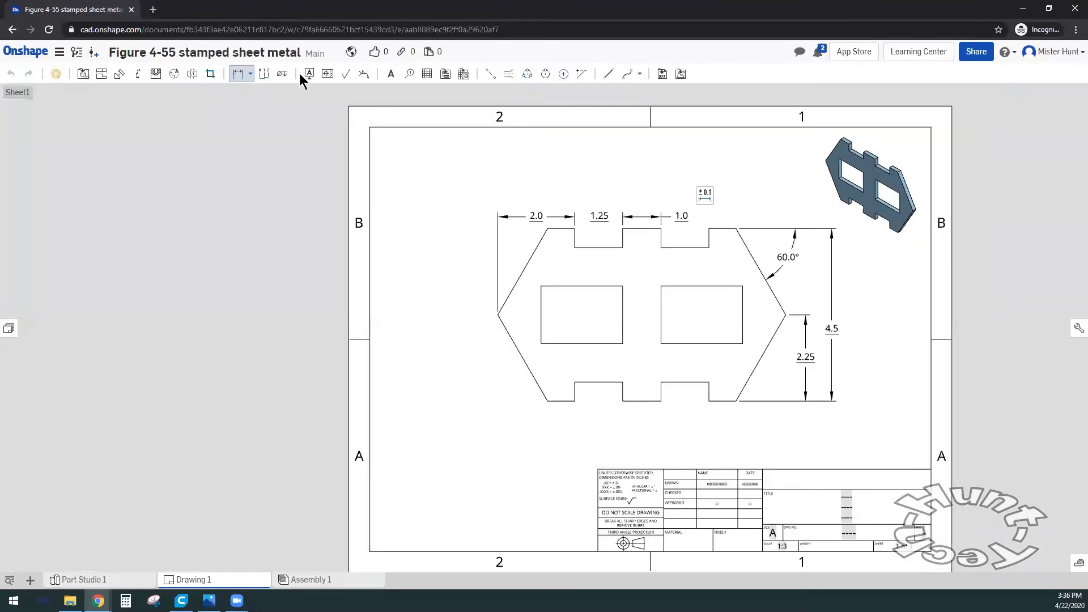
{"action": "left_click", "coordinate": [251, 75]}
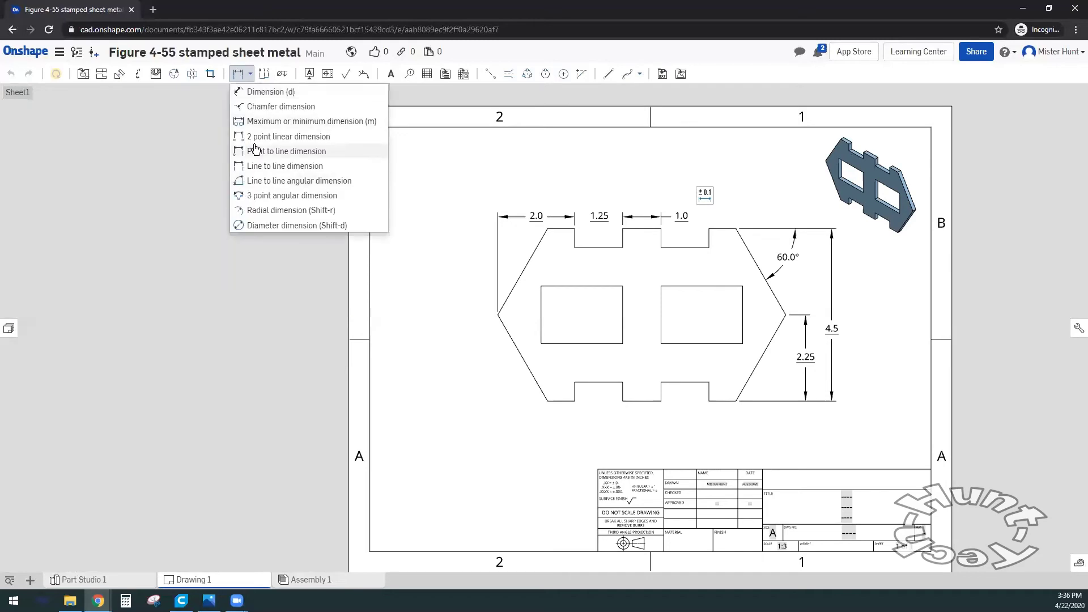
{"action": "left_click", "coordinate": [253, 137]}
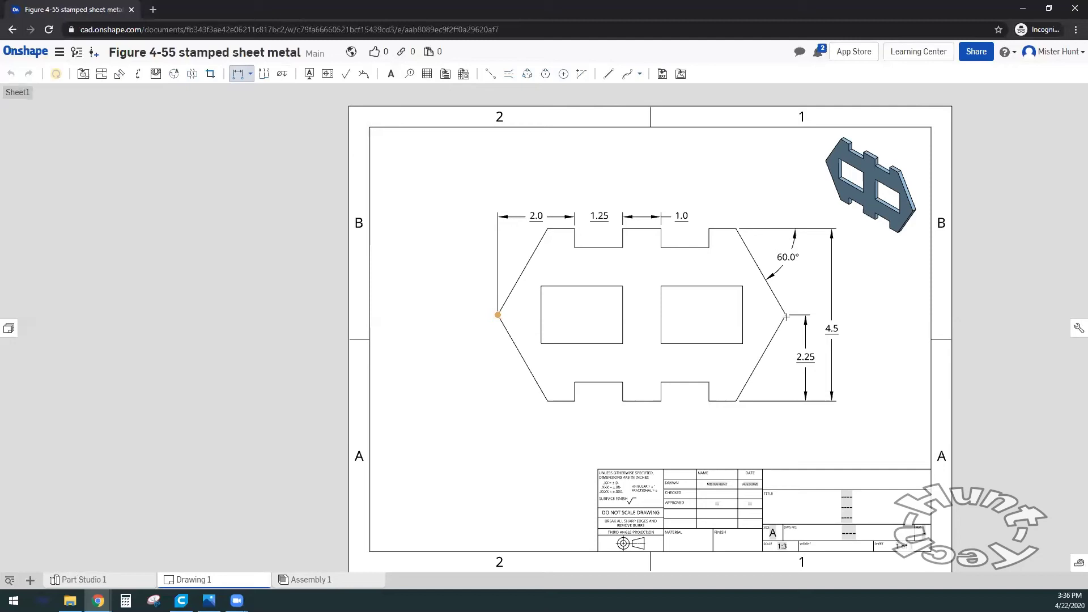
{"action": "left_click", "coordinate": [785, 315]}
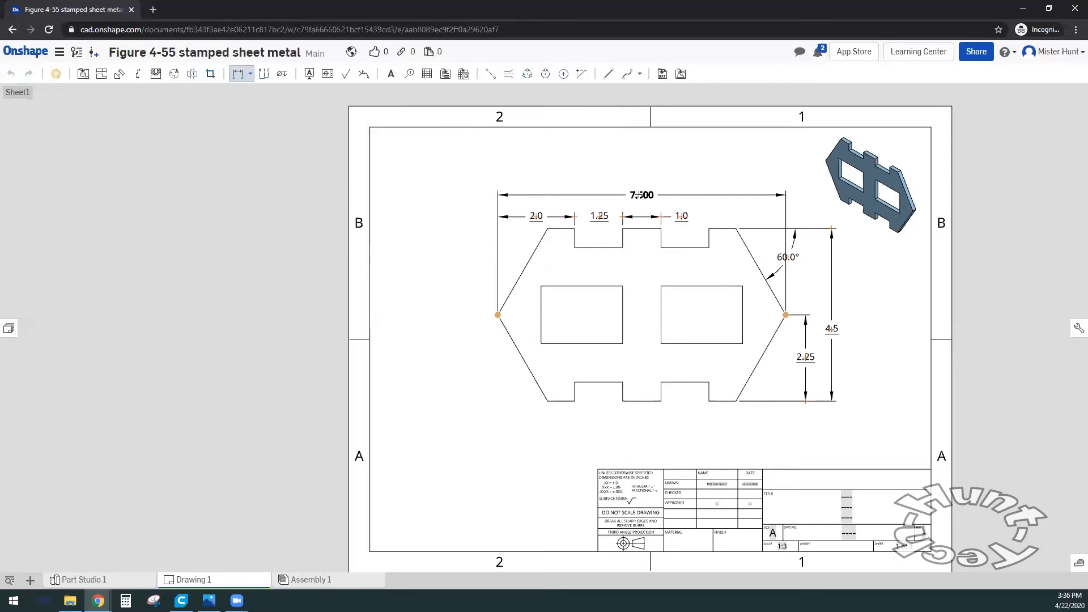
{"action": "left_click", "coordinate": [637, 195]}
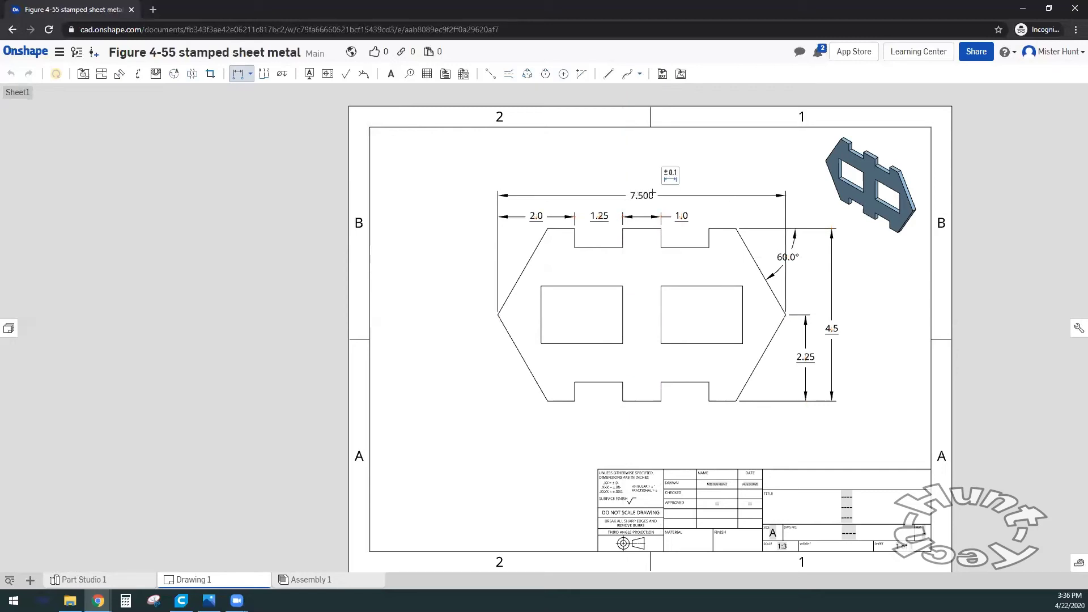
{"action": "key", "text": "Escape"}
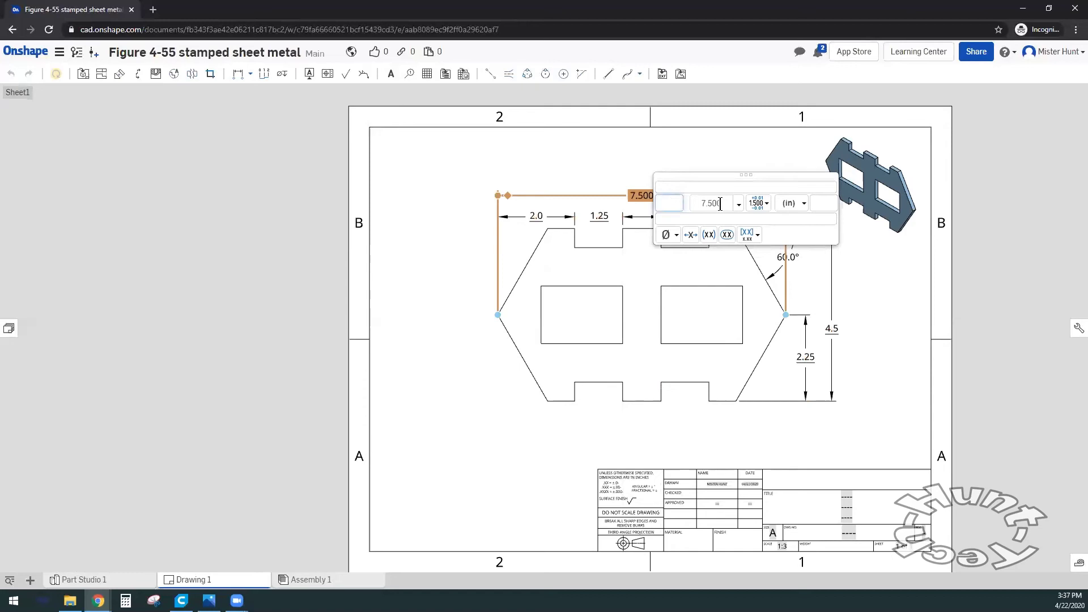
{"action": "left_click", "coordinate": [715, 203]}
{"action": "type", "text": "7.5"}
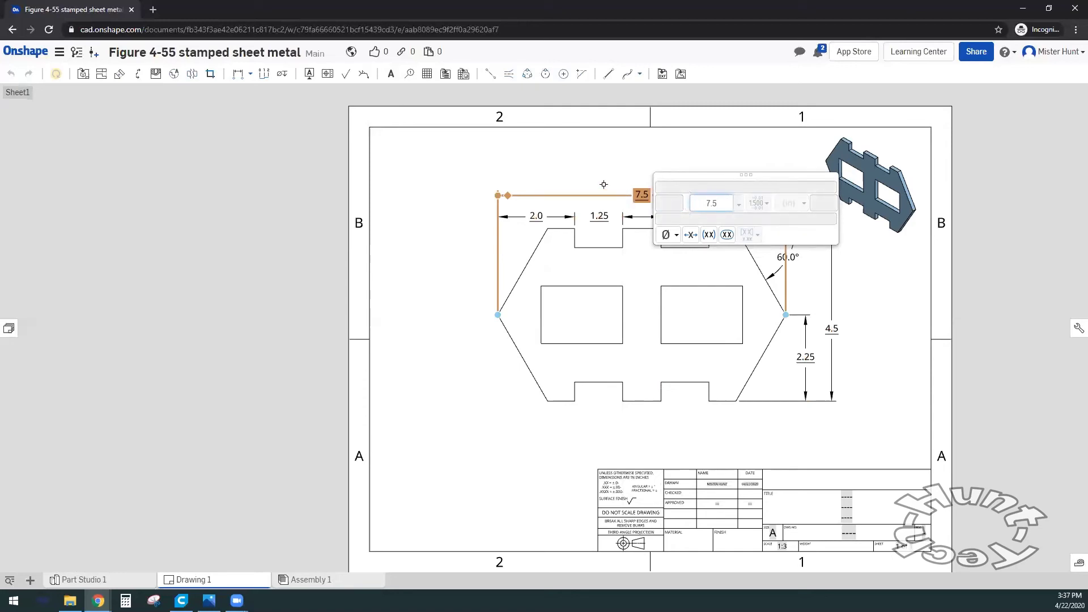
{"action": "key", "text": "Return"}
{"action": "mouse_move", "coordinate": [641, 195]}
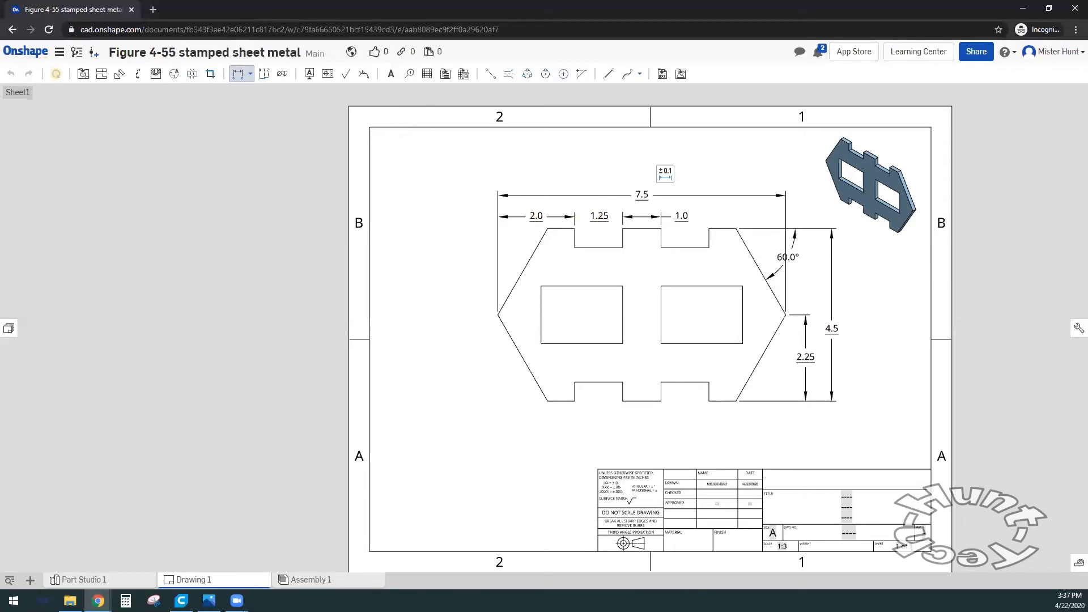
{"action": "key", "text": "alt+Tab"}
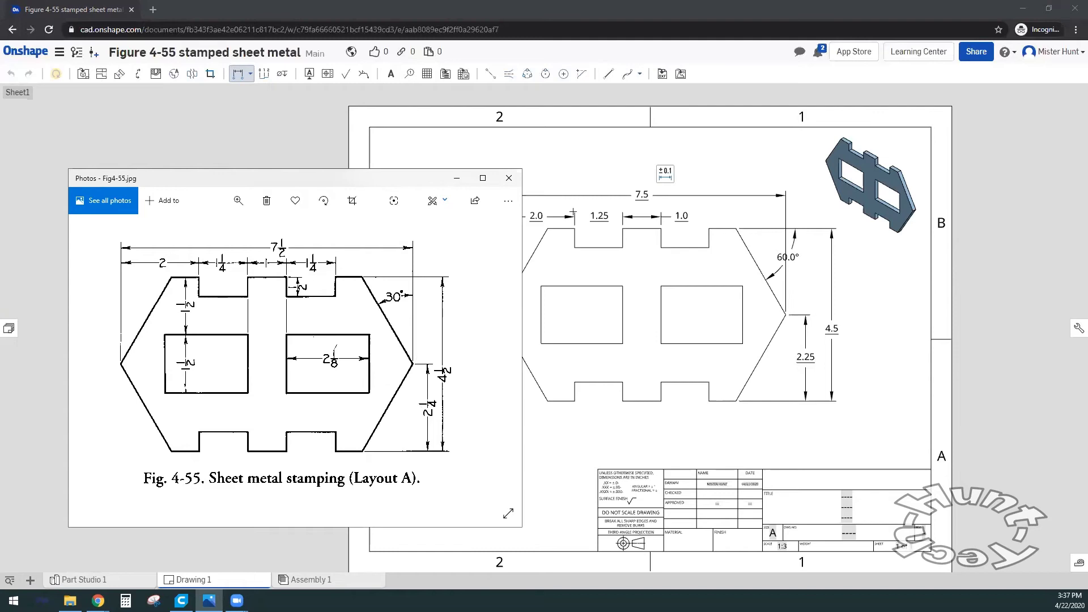
{"action": "left_click", "coordinate": [456, 178]}
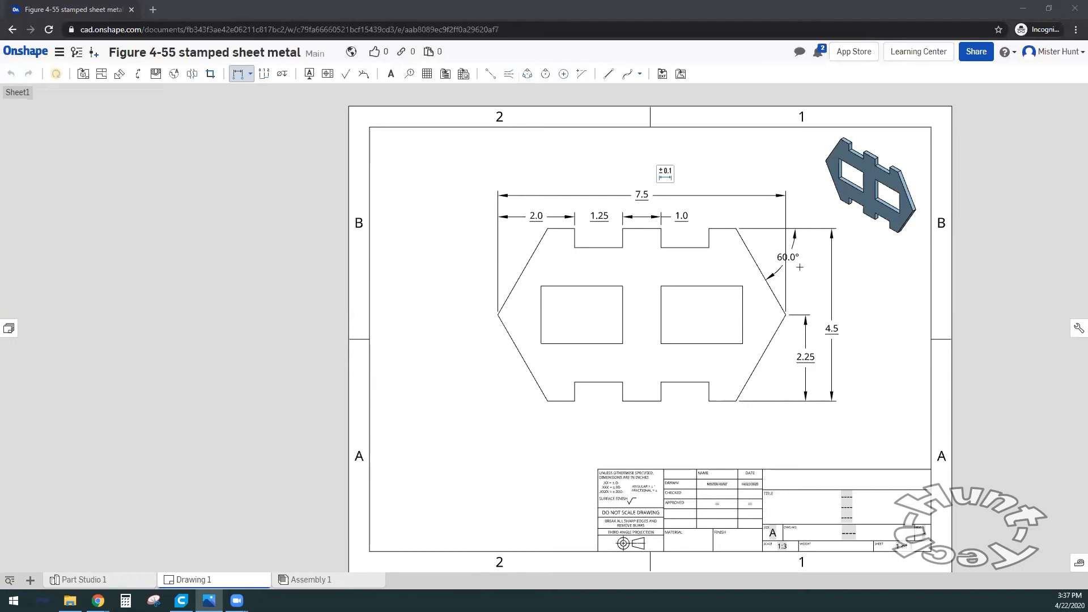
{"action": "left_click", "coordinate": [795, 236]}
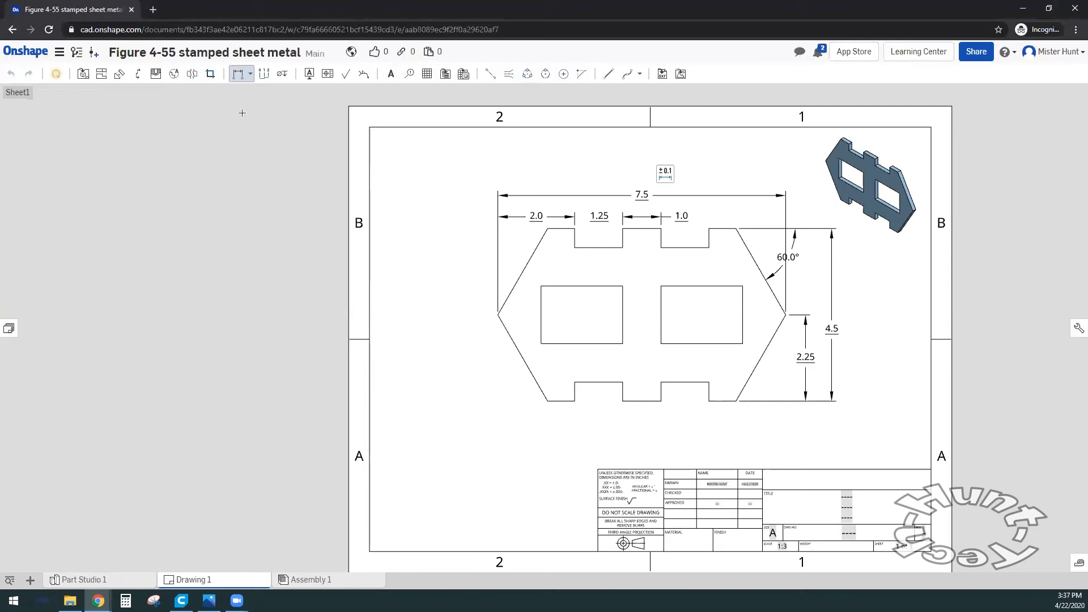
{"action": "key", "text": "Escape"}
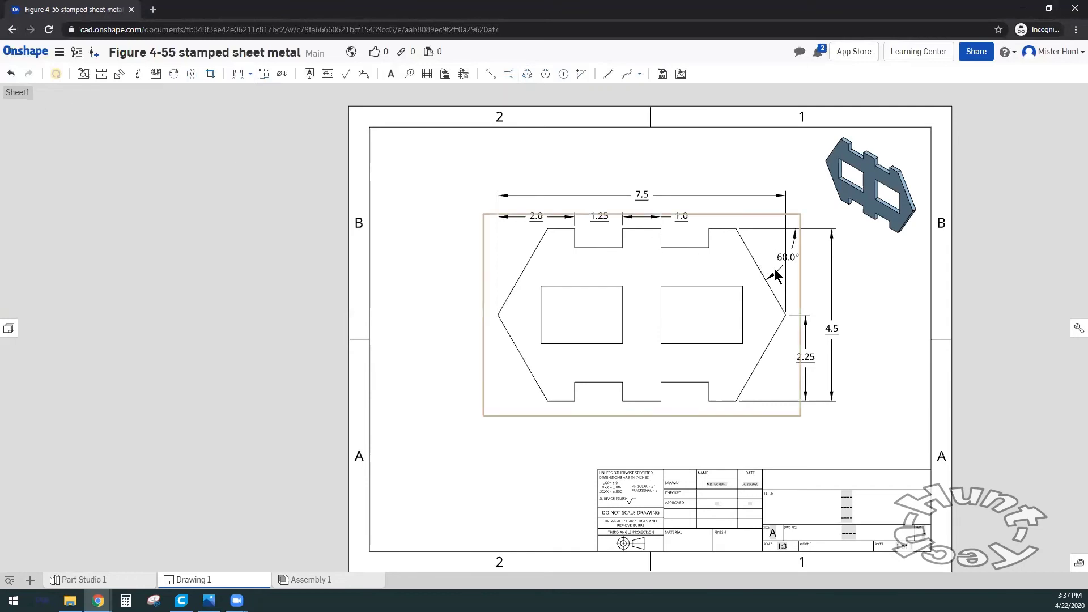
Step: Delete the 60.0° angle dimension, then look through the angular dimension types
{"action": "left_click", "coordinate": [774, 270]}
{"action": "key", "text": "Delete"}
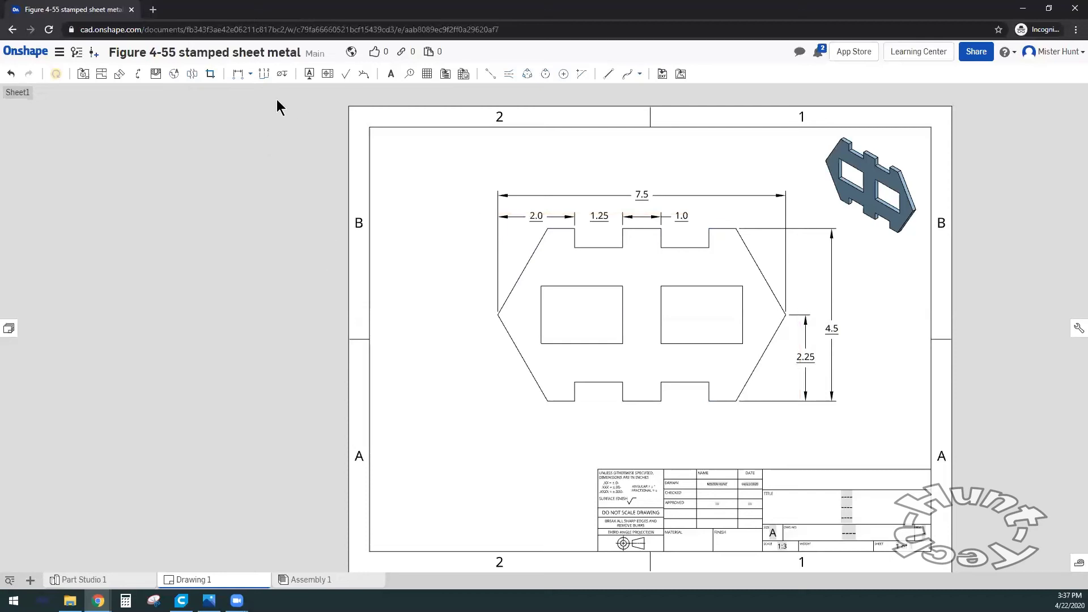
{"action": "left_click", "coordinate": [249, 74]}
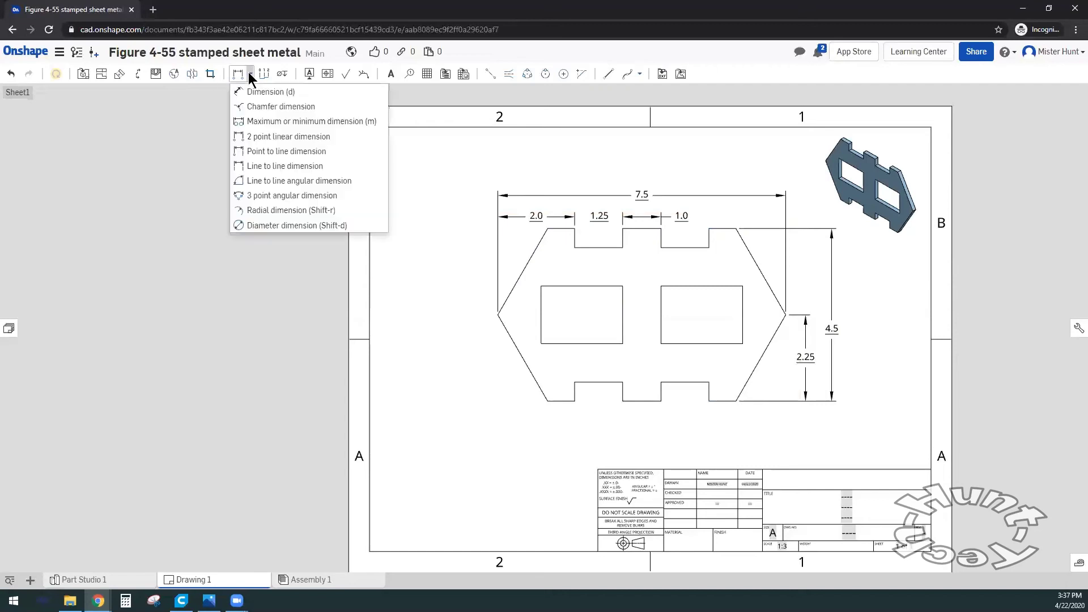
{"action": "left_click", "coordinate": [260, 182]}
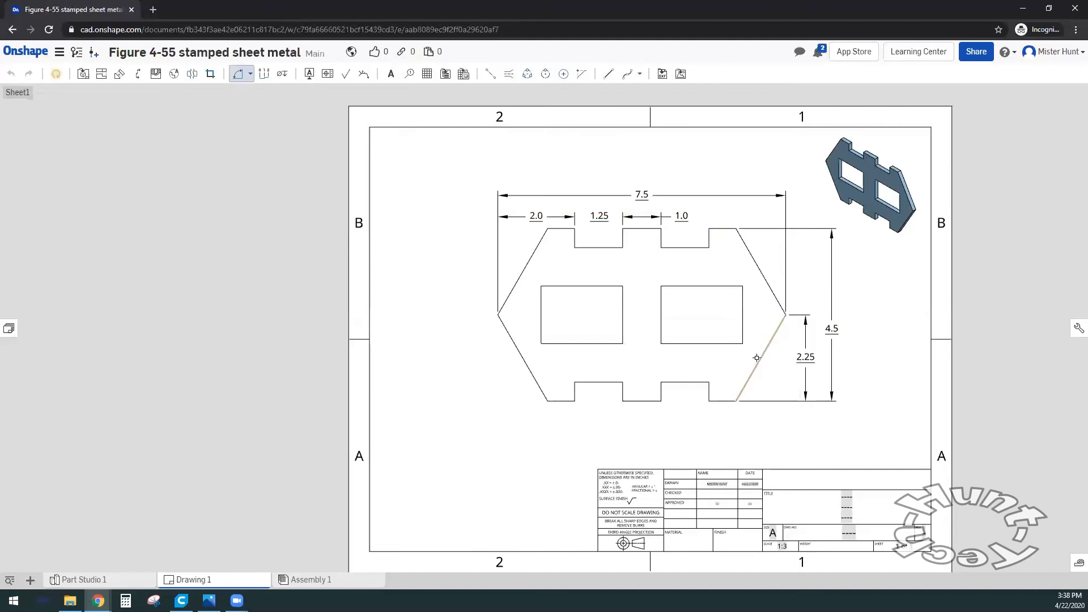
{"action": "left_click", "coordinate": [251, 74]}
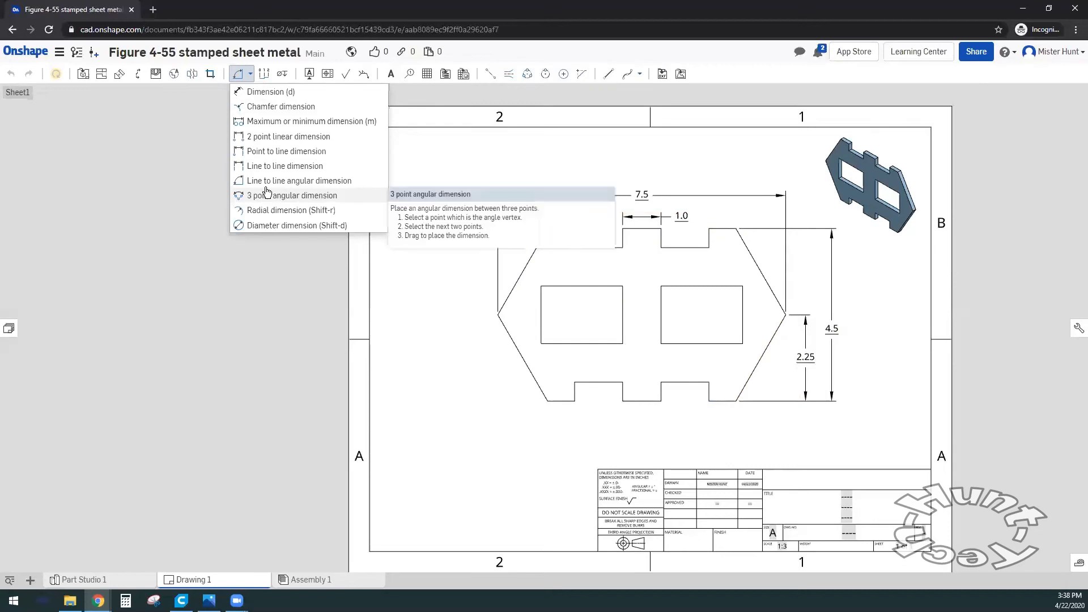
Step: Add a 60.0° angle dimension on the plate's lower-right slanted edge
{"action": "key", "text": "Escape"}
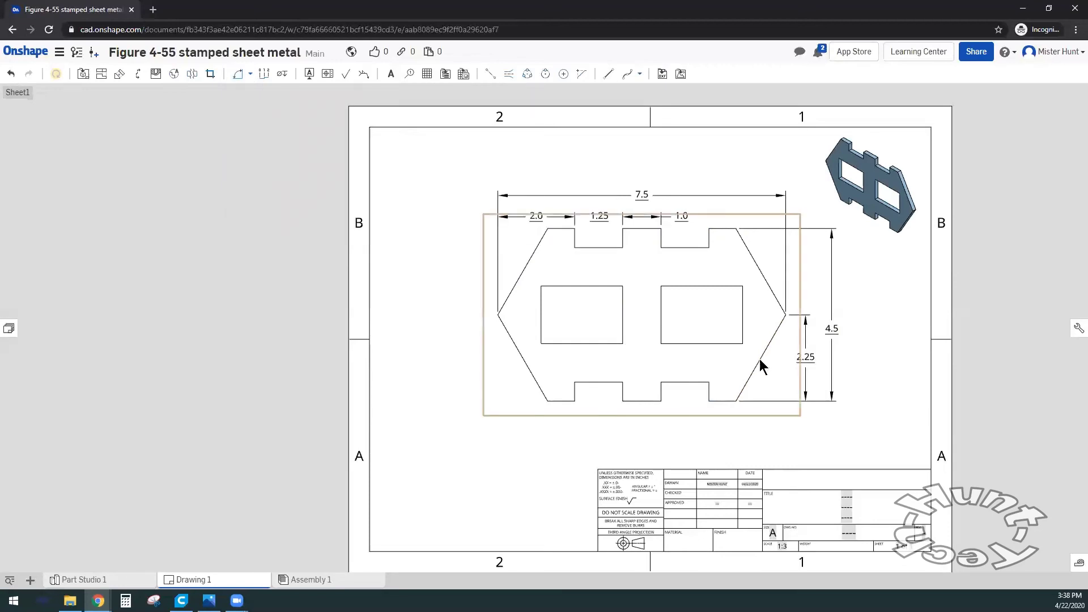
{"action": "left_click", "coordinate": [726, 399]}
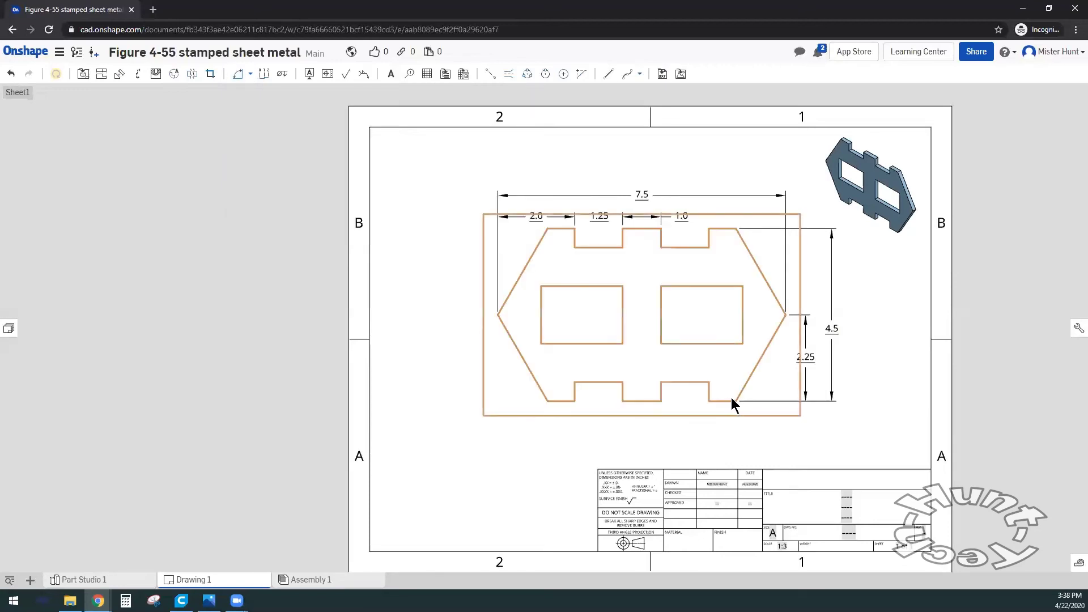
{"action": "left_click", "coordinate": [239, 74]}
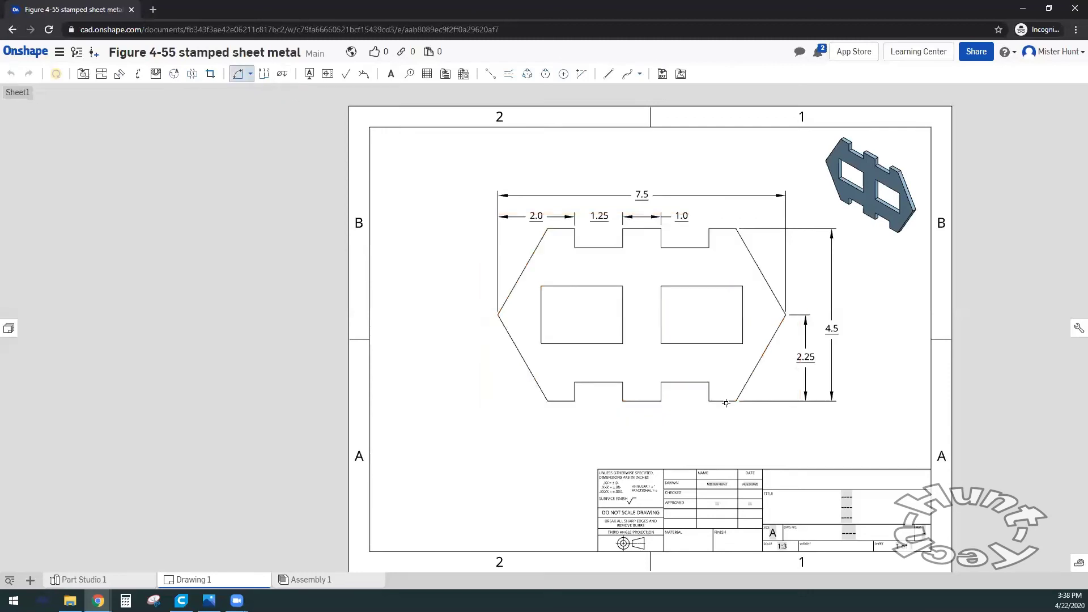
{"action": "left_click", "coordinate": [746, 386]}
{"action": "left_click", "coordinate": [752, 415]}
Step: Change the angle to read 60° and move its label up beside the slanted edge
{"action": "left_click", "coordinate": [777, 388]}
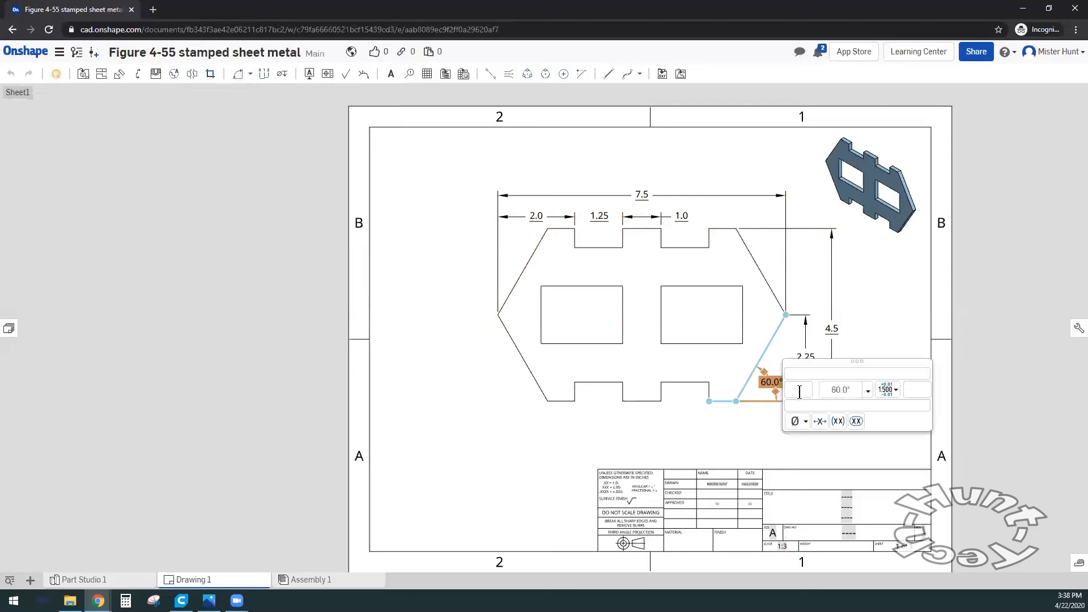
{"action": "left_click", "coordinate": [846, 388]}
{"action": "key", "text": "BackSpace"}
{"action": "key", "text": "BackSpace"}
{"action": "key", "text": "Return"}
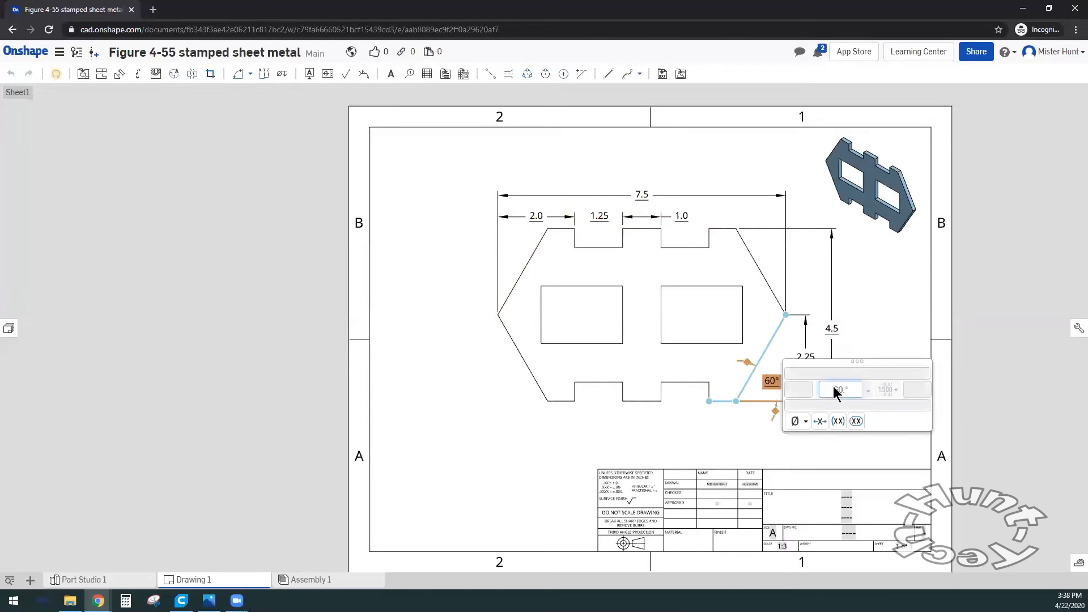
{"action": "left_click", "coordinate": [736, 433]}
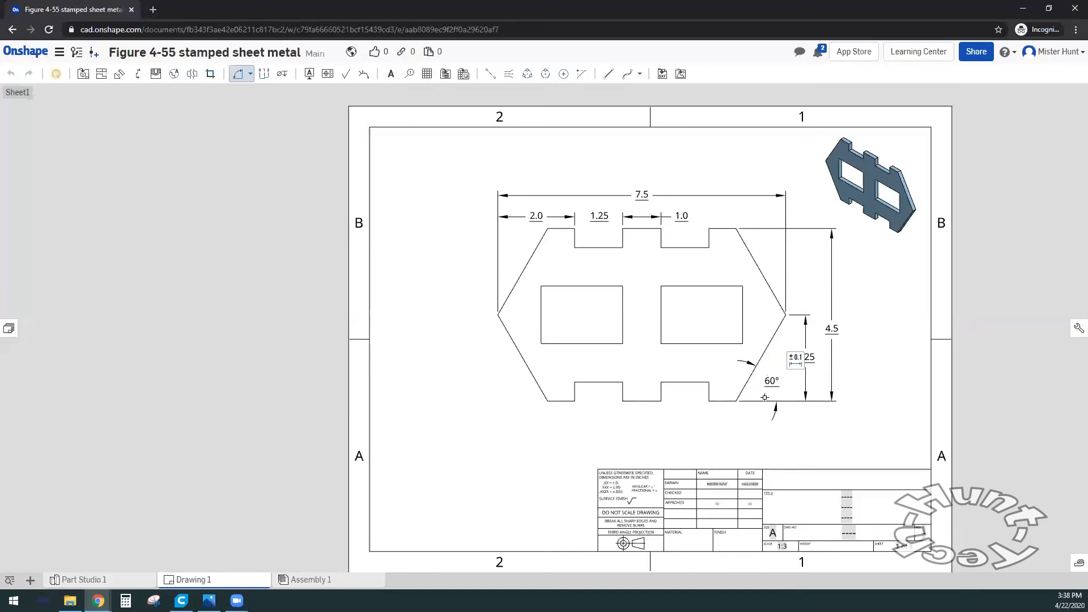
{"action": "key", "text": "Escape"}
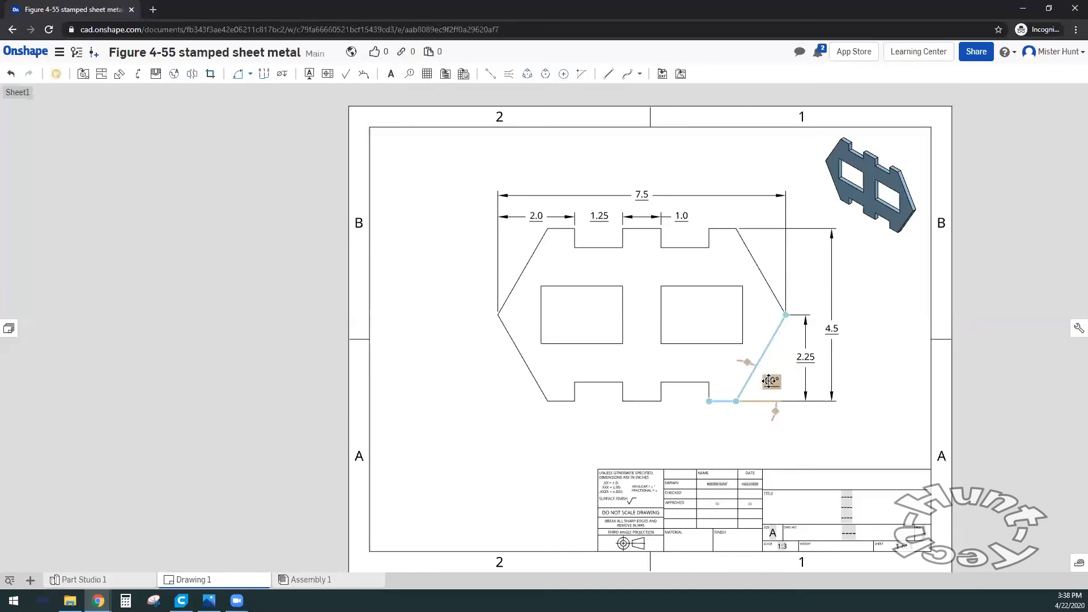
{"action": "mouse_move", "coordinate": [770, 383]}
{"action": "left_mouse_down"}
{"action": "mouse_move", "coordinate": [796, 361]}
{"action": "mouse_move", "coordinate": [779, 375]}
{"action": "left_mouse_up"}
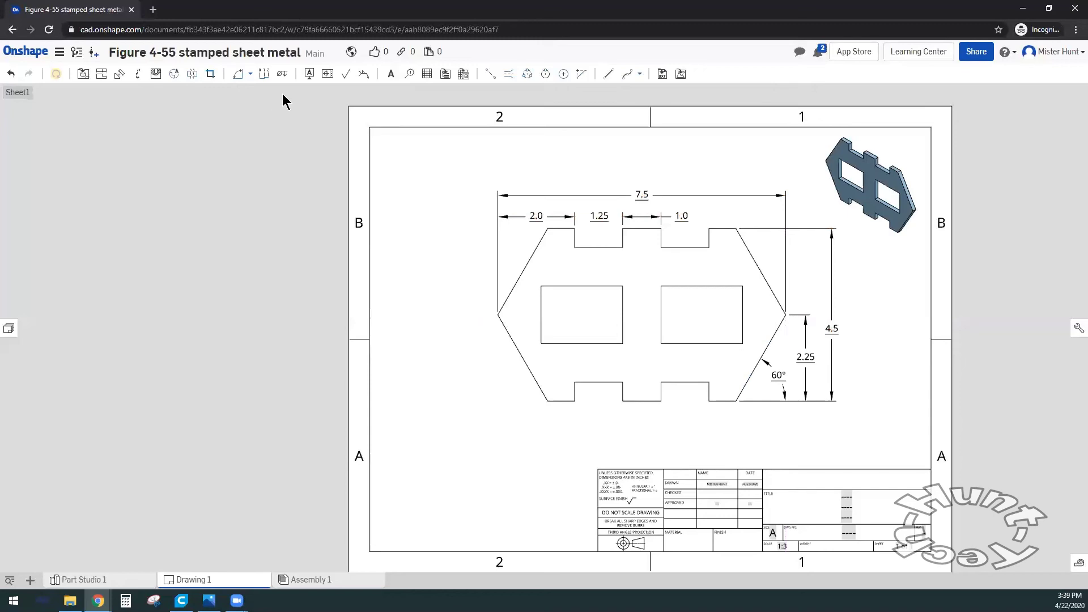
Step: Dimension the left cutout's offset from the plate's top edge as 1.5
{"action": "left_click", "coordinate": [249, 77]}
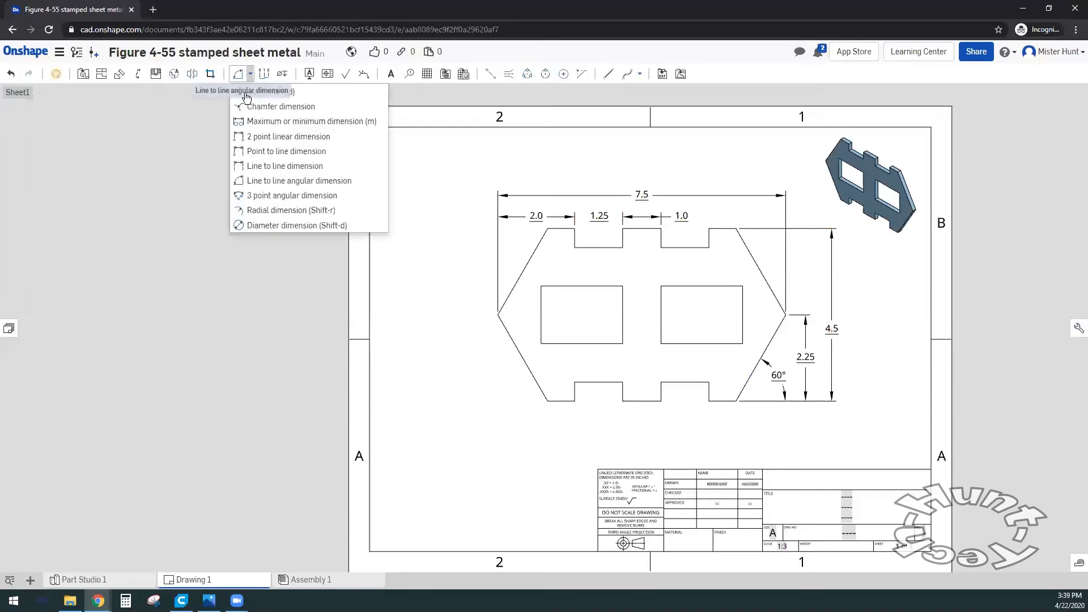
{"action": "left_click", "coordinate": [241, 166]}
{"action": "left_click", "coordinate": [560, 229]}
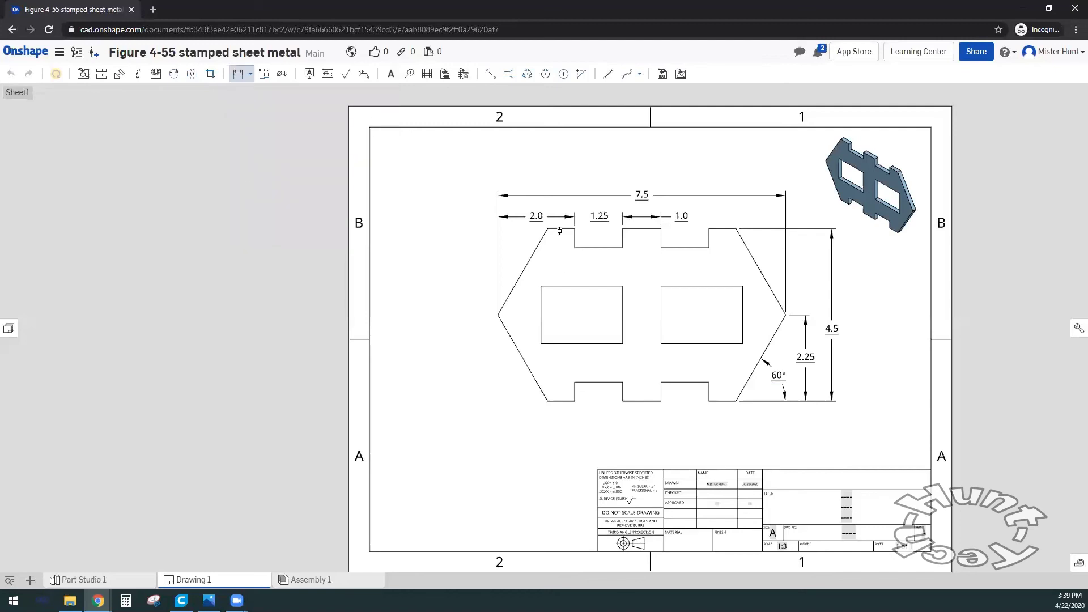
{"action": "left_click", "coordinate": [566, 287]}
{"action": "left_click", "coordinate": [555, 258]}
{"action": "double_click", "coordinate": [555, 258]}
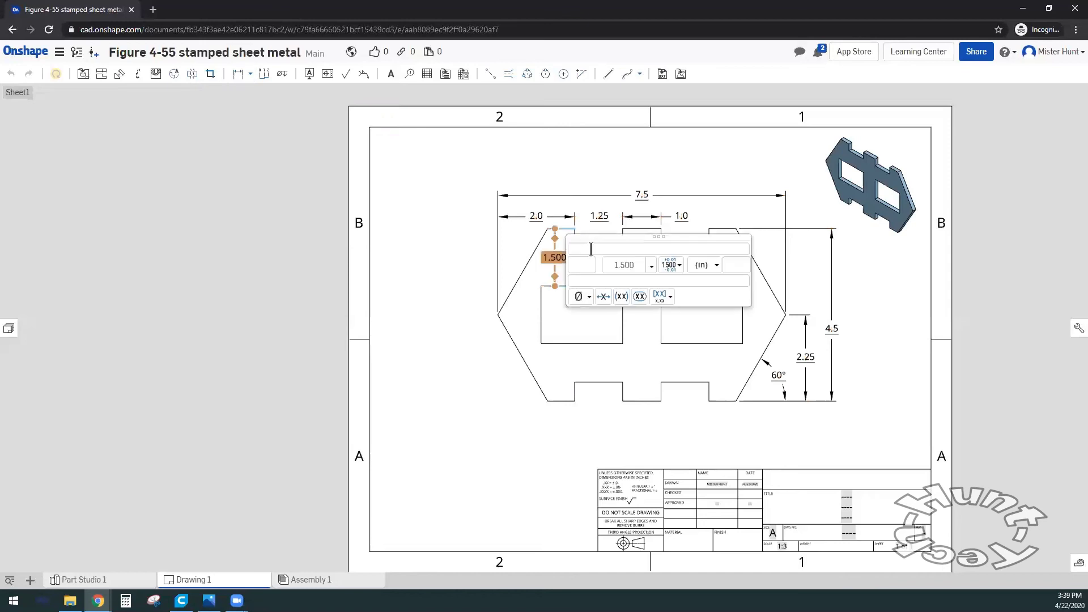
{"action": "left_click", "coordinate": [636, 265]}
{"action": "type", "text": "1.5"}
{"action": "key", "text": "Return"}
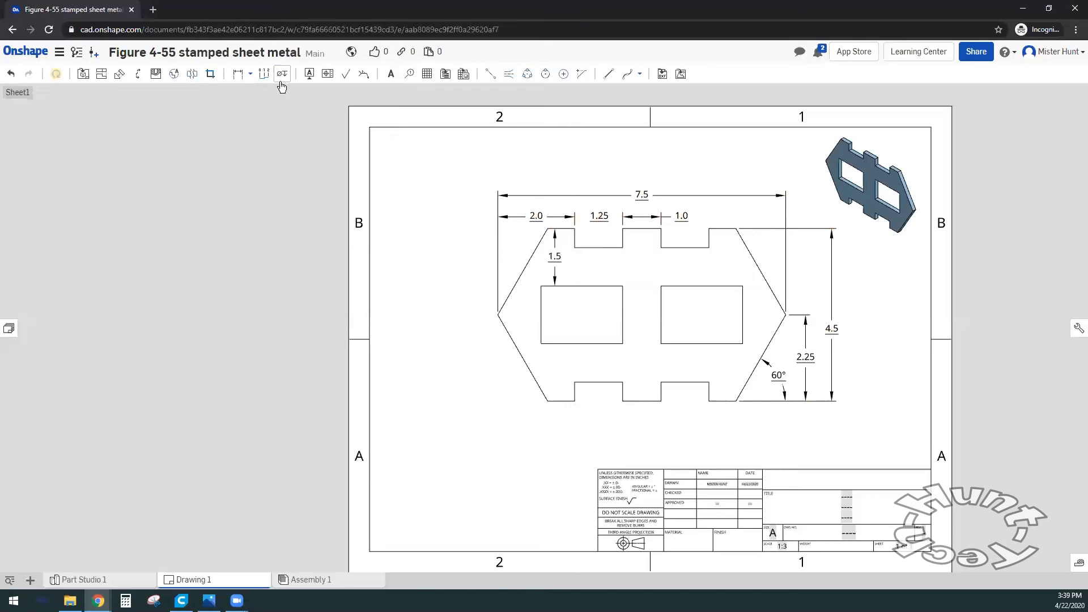
Step: Dimension the left cutout's height between its top and bottom edges as 1.5
{"action": "left_click", "coordinate": [238, 74]}
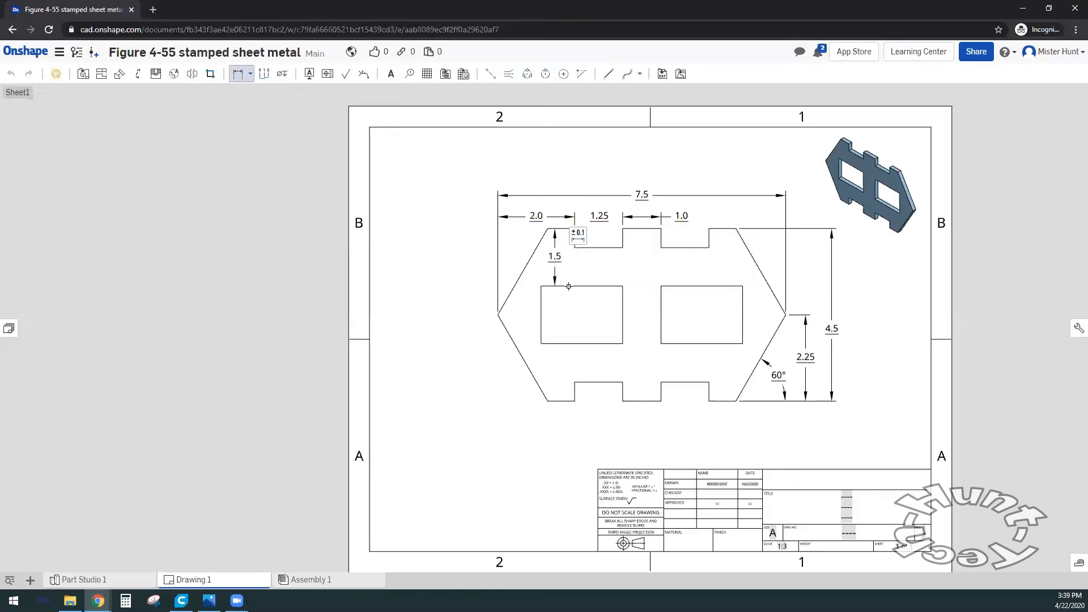
{"action": "left_click", "coordinate": [559, 287]}
{"action": "left_click", "coordinate": [554, 341]}
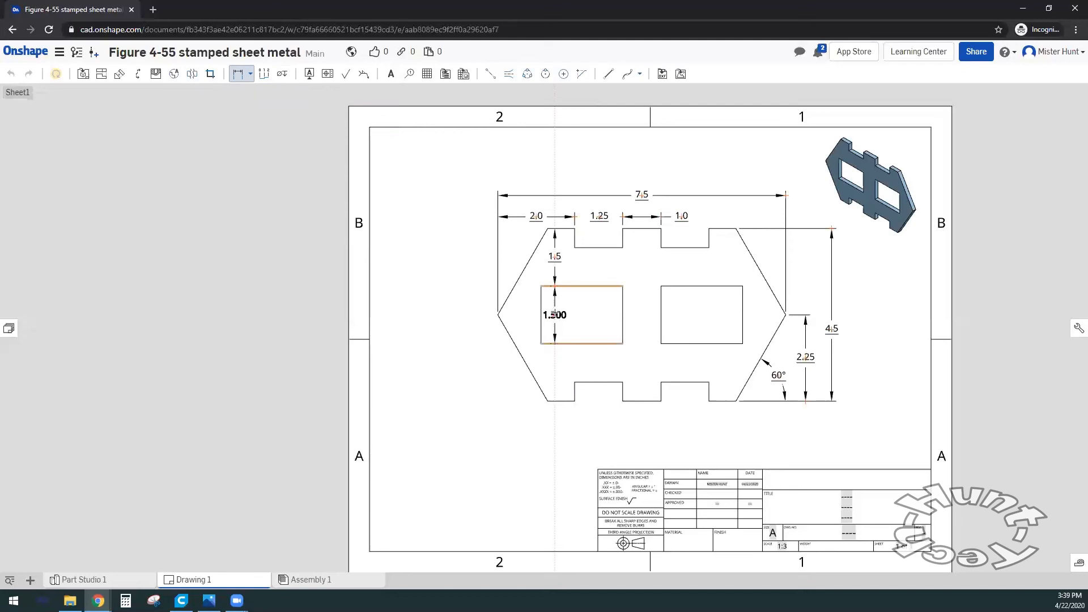
{"action": "left_click", "coordinate": [554, 314]}
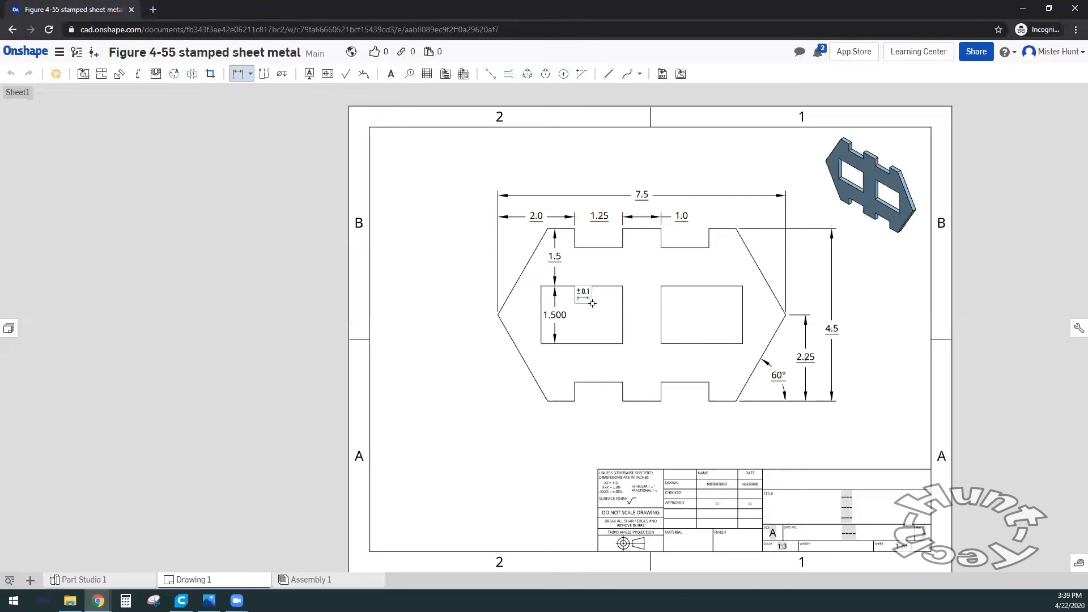
{"action": "double_click", "coordinate": [584, 297]}
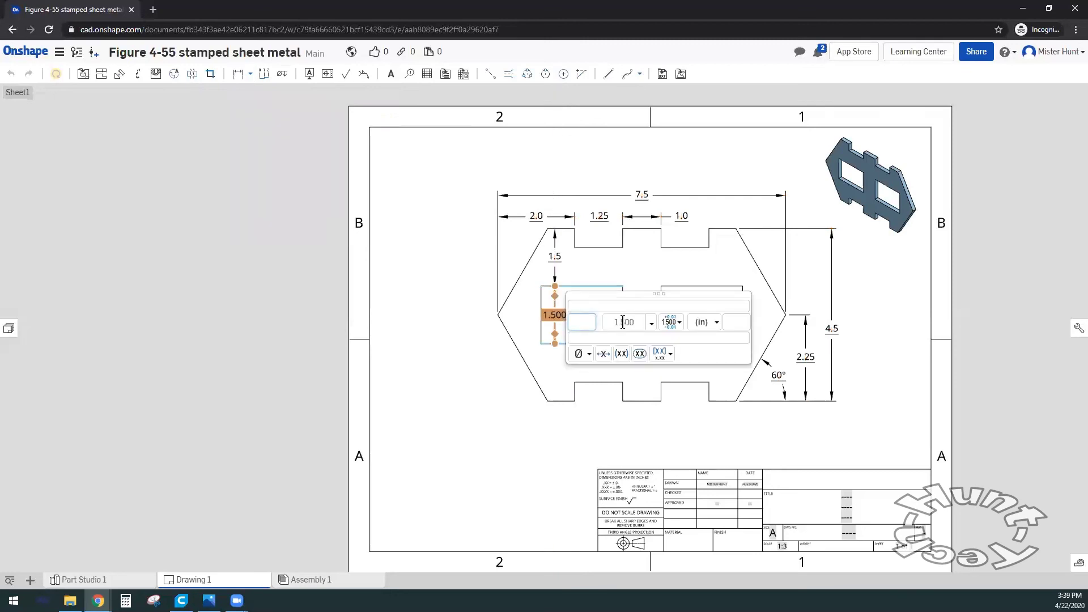
{"action": "key", "text": "Delete"}
{"action": "key", "text": "Delete"}
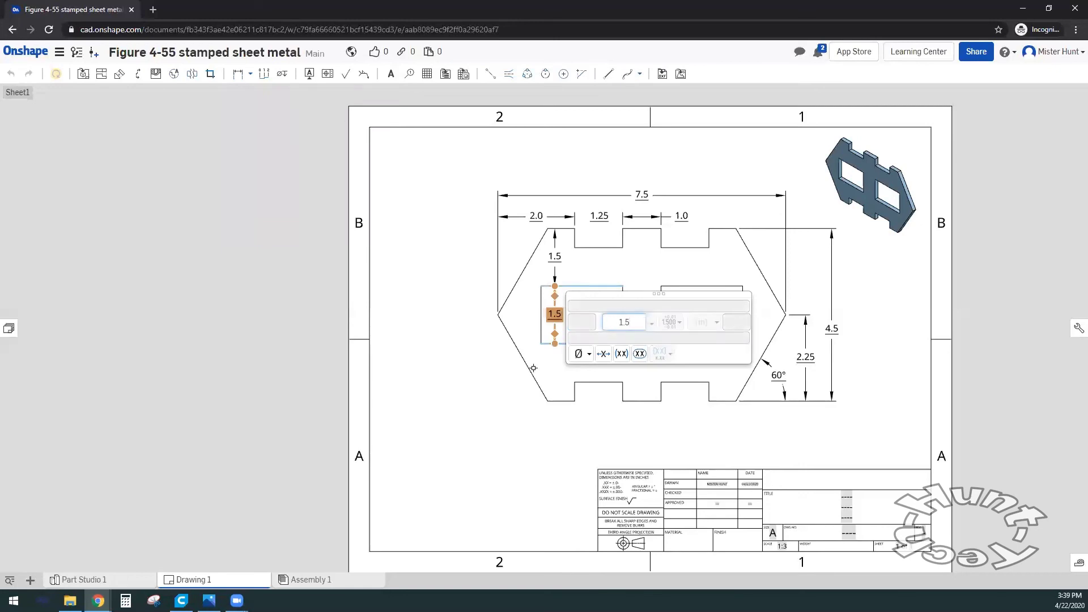
{"action": "key", "text": "Return"}
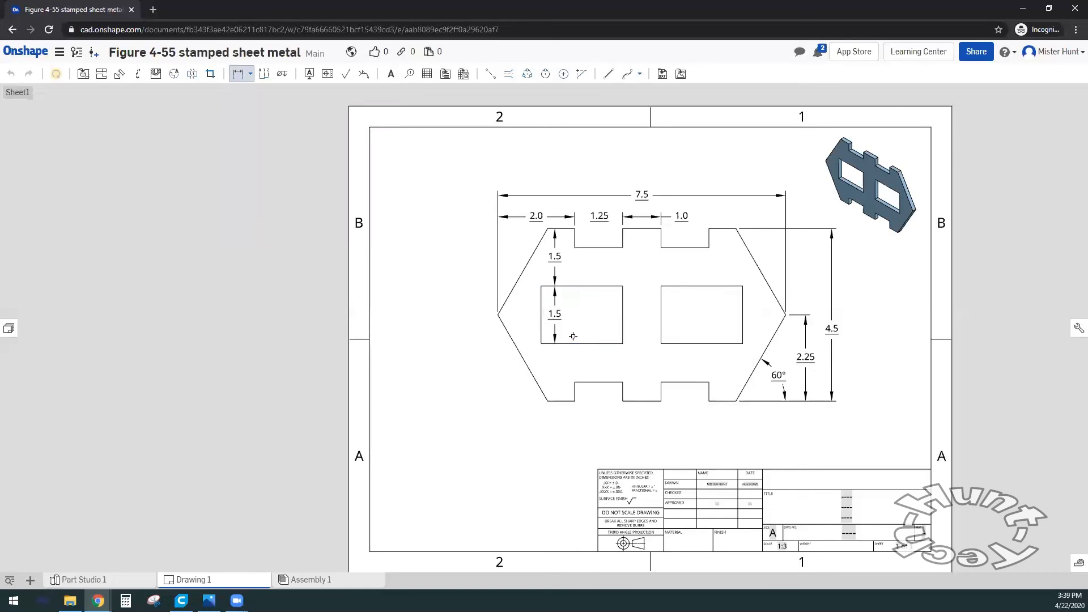
{"action": "key", "text": "d"}
{"action": "left_click", "coordinate": [236, 83]}
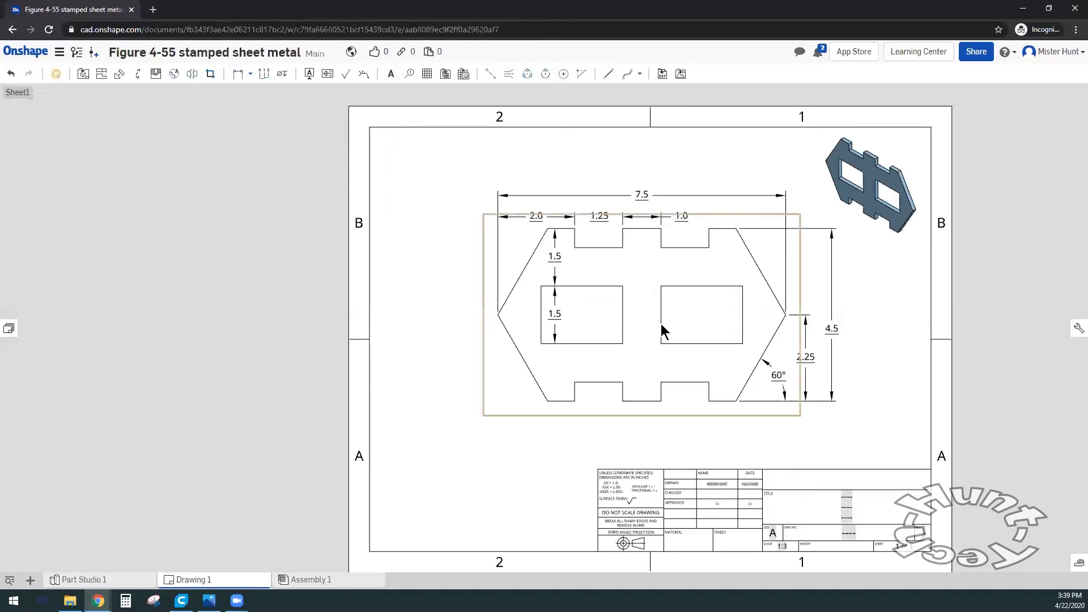
Step: Add the right cutout's 2.125 width between its left and right edges
{"action": "left_click", "coordinate": [238, 74]}
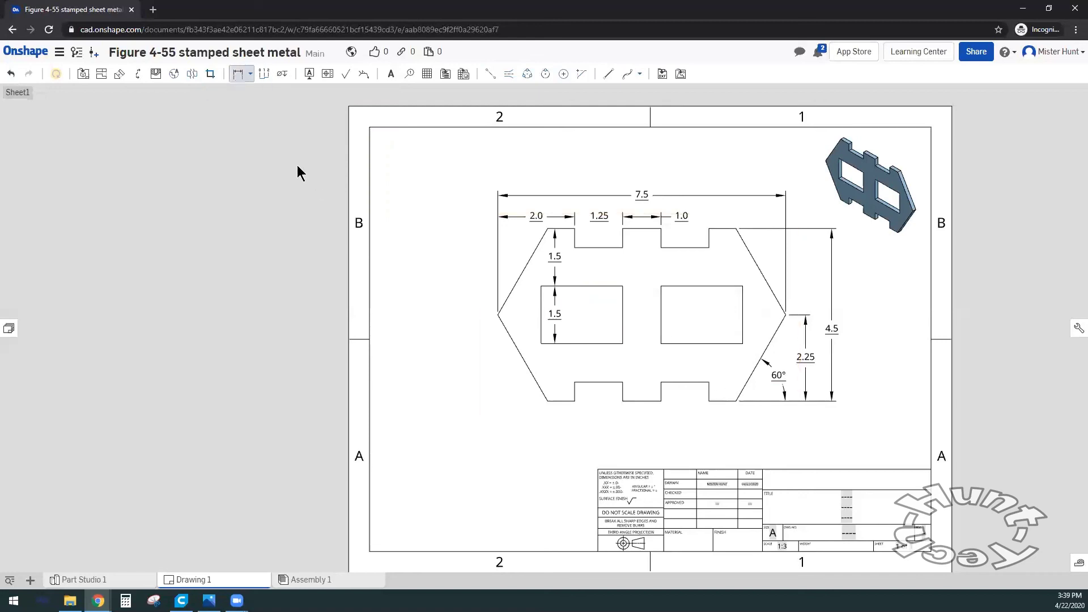
{"action": "left_click", "coordinate": [660, 306]}
{"action": "left_click", "coordinate": [742, 305]}
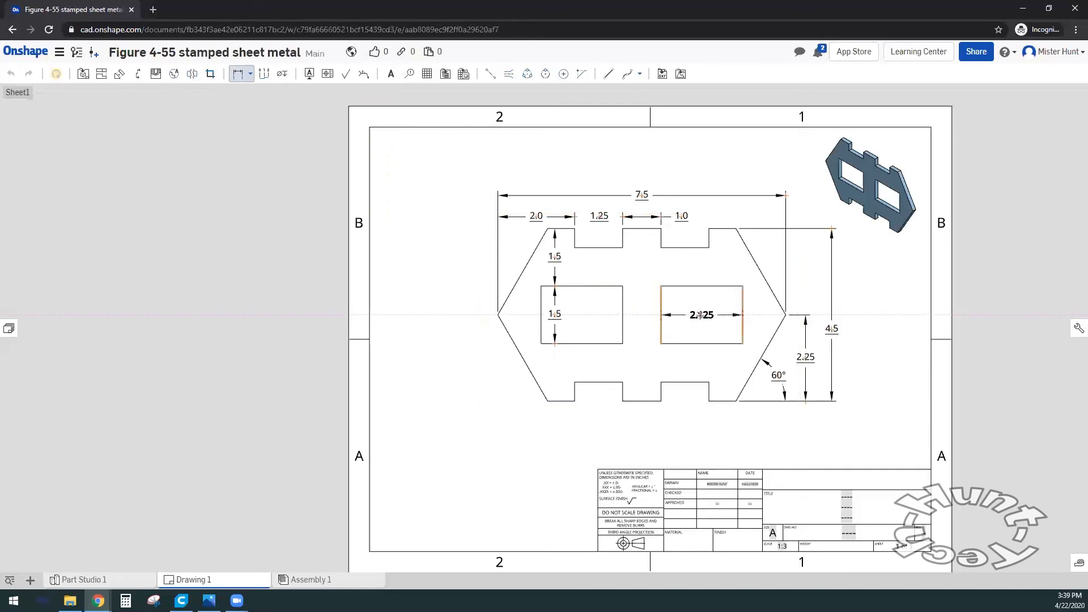
{"action": "left_click", "coordinate": [701, 315]}
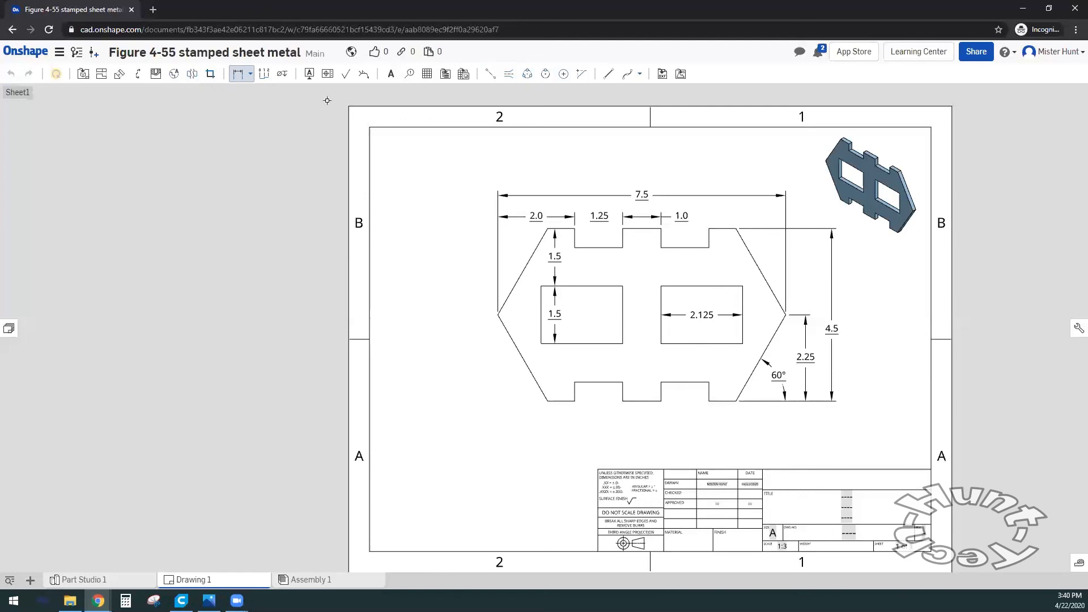
Step: Dimension the top-right notch depth from the top edge to the notch bottom, set to .5
{"action": "key", "text": "Escape"}
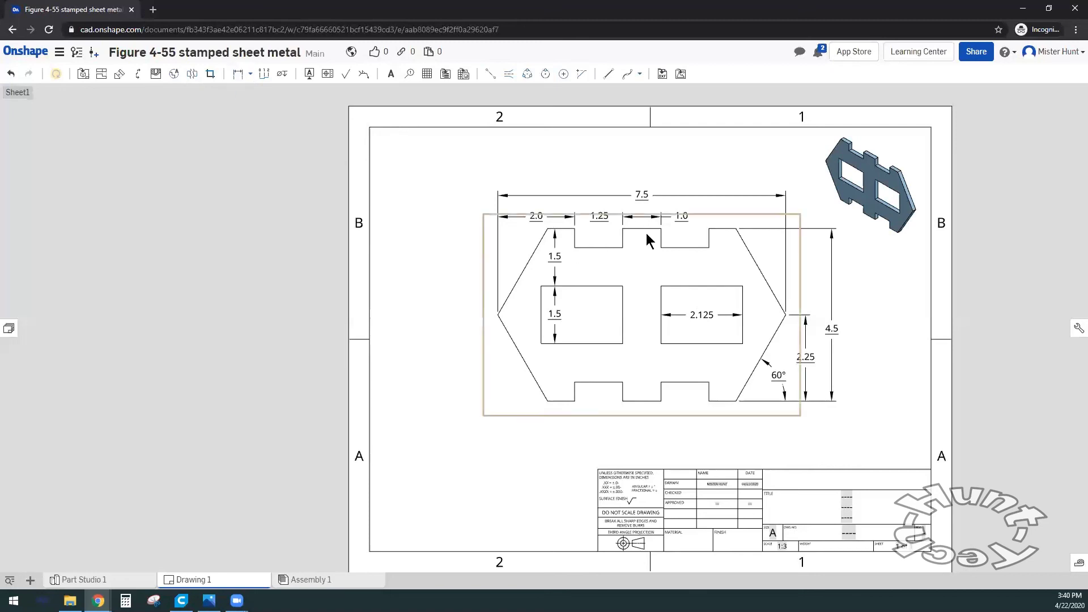
{"action": "left_click", "coordinate": [237, 74]}
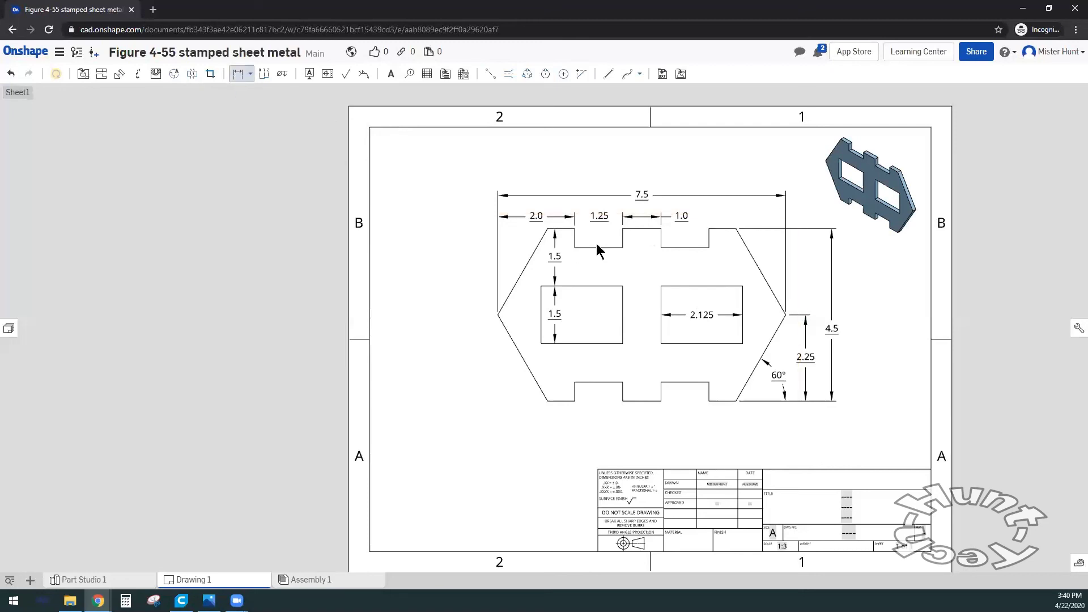
{"action": "left_click", "coordinate": [722, 228]}
{"action": "left_click", "coordinate": [694, 247]}
{"action": "left_click", "coordinate": [696, 237]}
{"action": "left_click", "coordinate": [721, 218]}
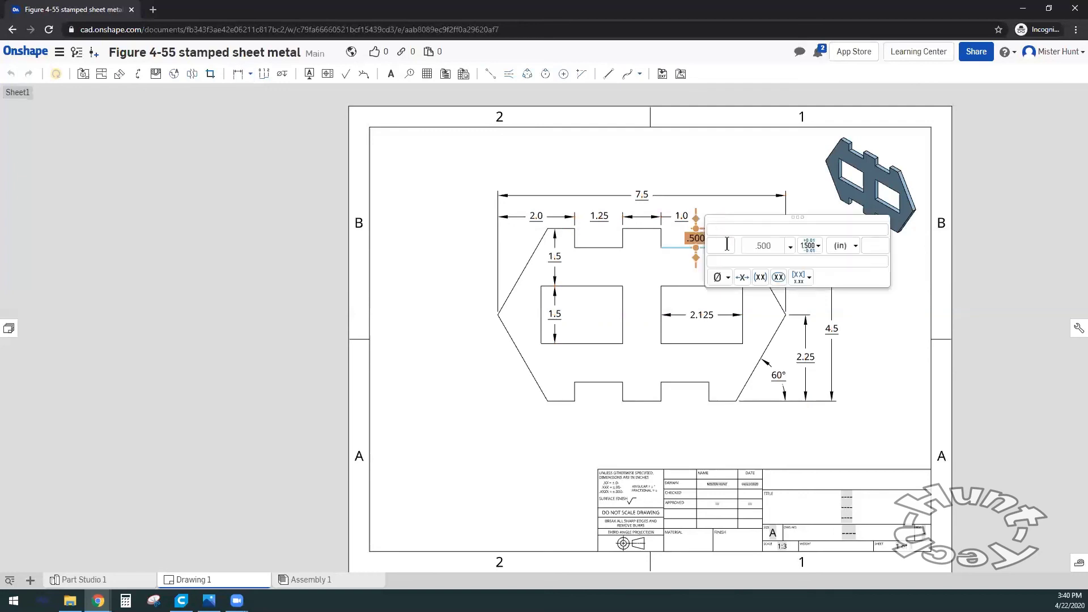
{"action": "left_click", "coordinate": [772, 245]}
{"action": "type", "text": ".5"}
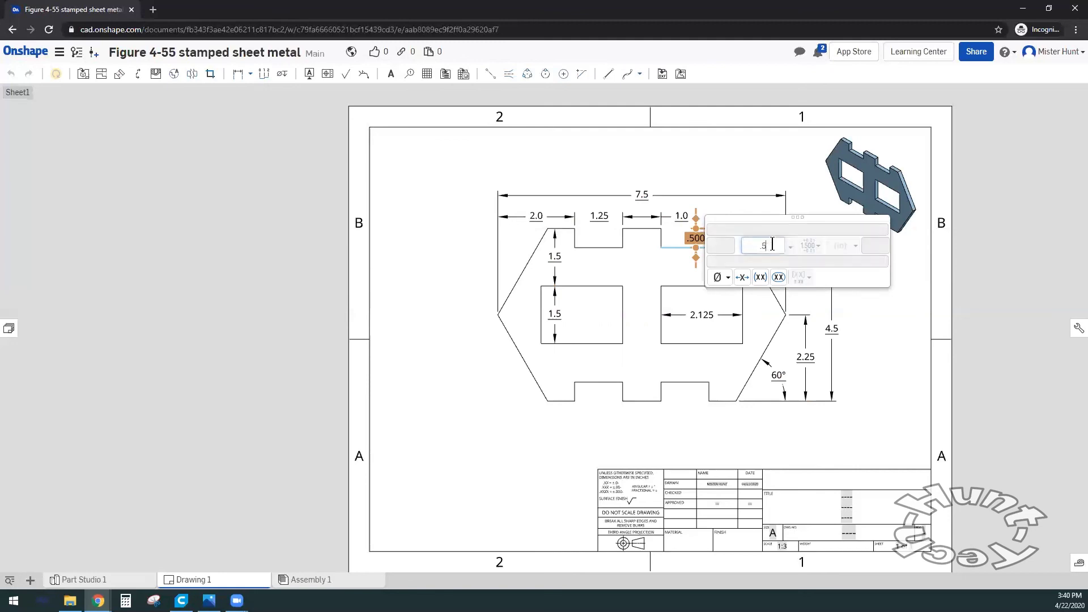
{"action": "left_click", "coordinate": [453, 334]}
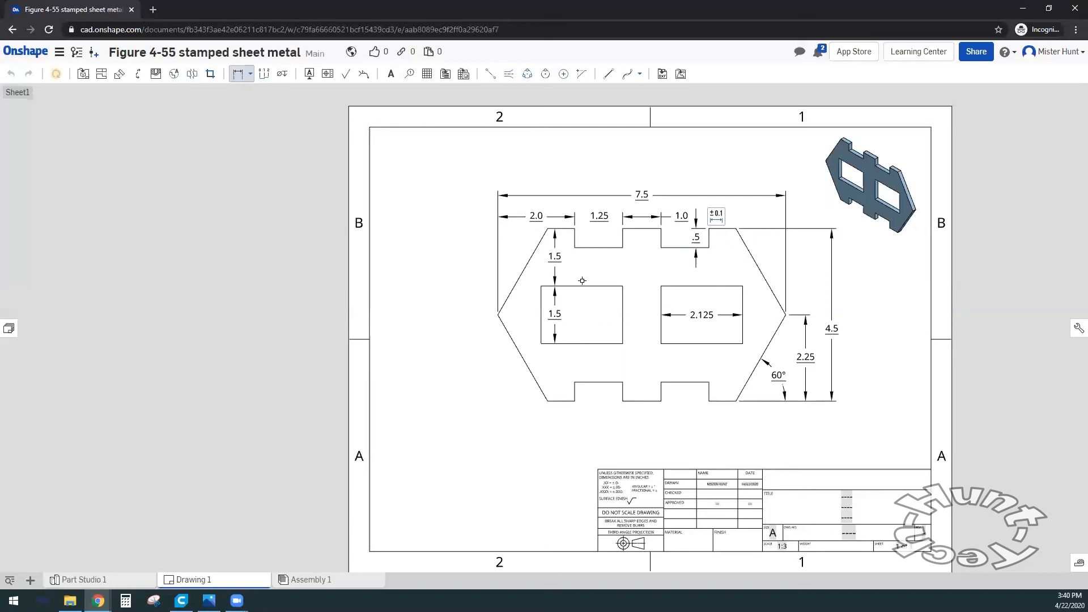
Step: Move the .5 notch-depth label left so it sits within the notch
{"action": "key", "text": "Escape"}
{"action": "left_click", "coordinate": [696, 237]}
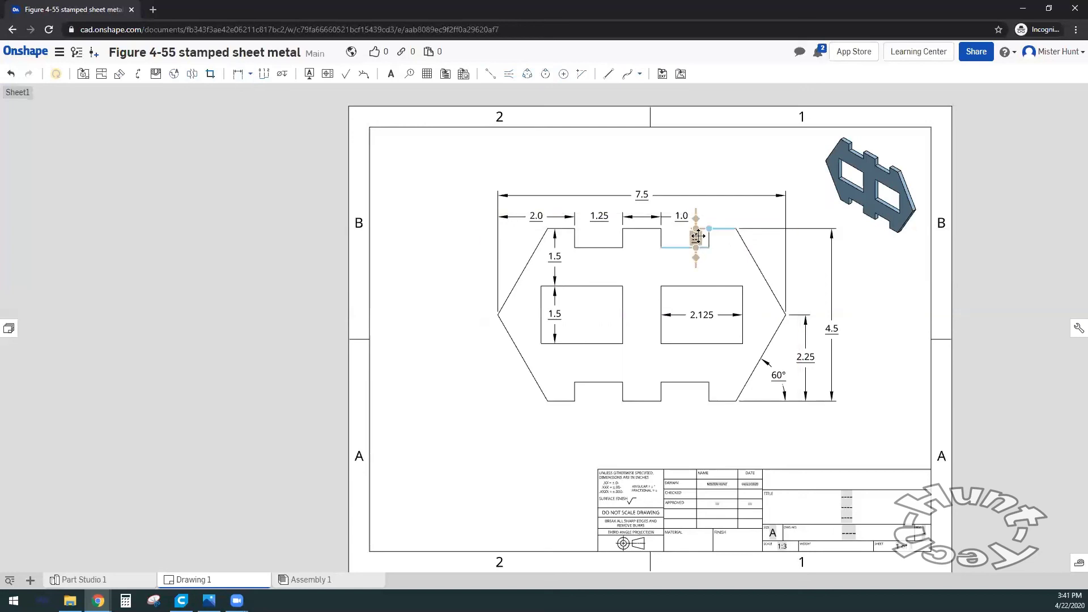
{"action": "left_click", "coordinate": [703, 241]}
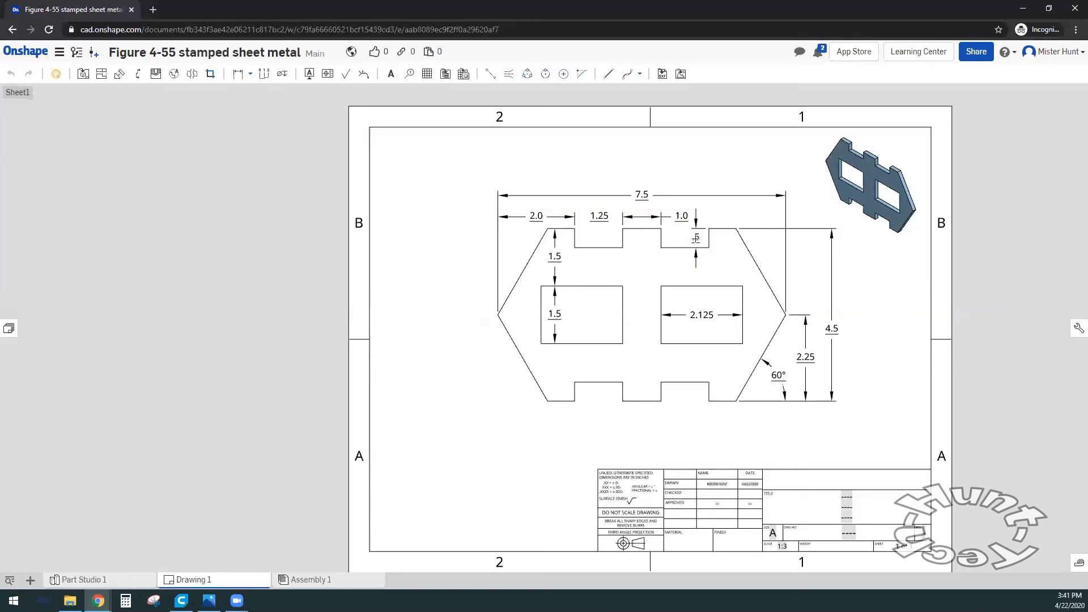
{"action": "scroll", "coordinate": [692, 238], "scroll_direction": "up", "scroll_amount": 5}
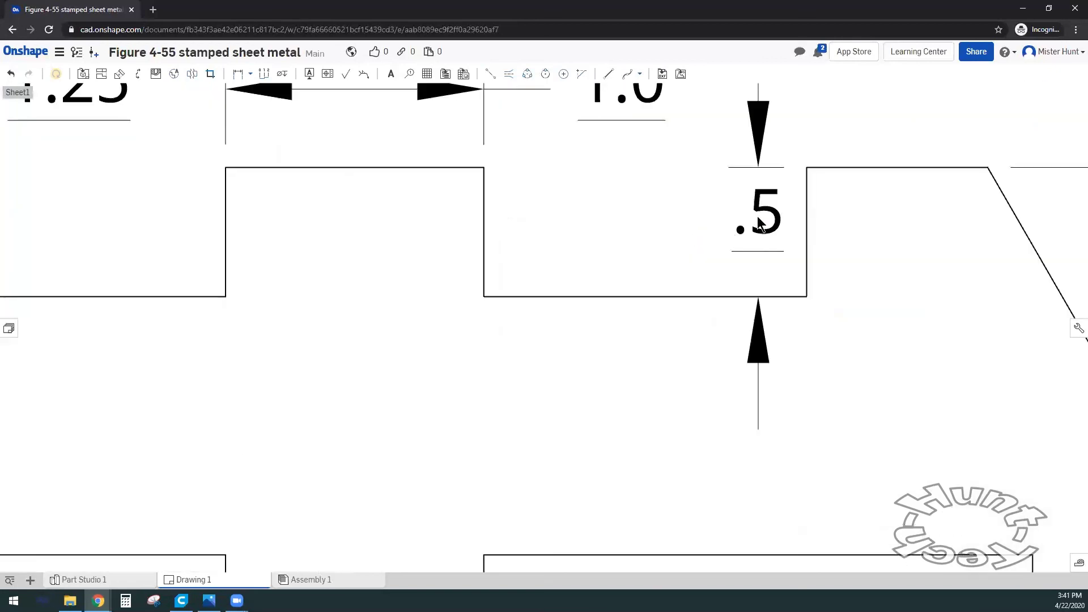
{"action": "scroll", "coordinate": [692, 239], "scroll_direction": "up", "scroll_amount": 5}
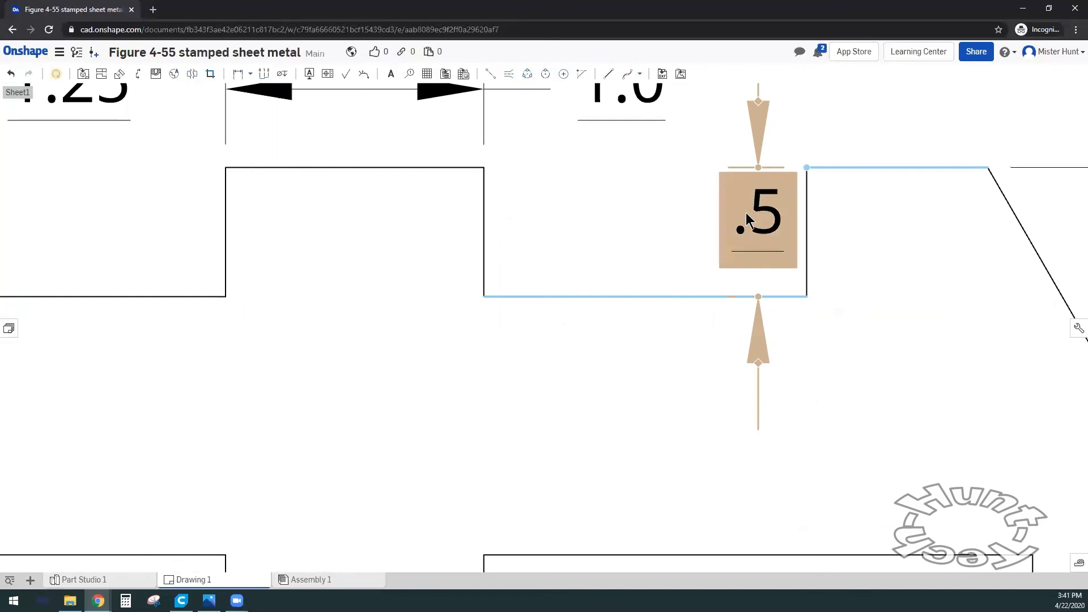
{"action": "mouse_move", "coordinate": [758, 213]}
{"action": "left_mouse_down"}
{"action": "mouse_move", "coordinate": [744, 210]}
{"action": "mouse_move", "coordinate": [742, 230]}
{"action": "left_mouse_up"}
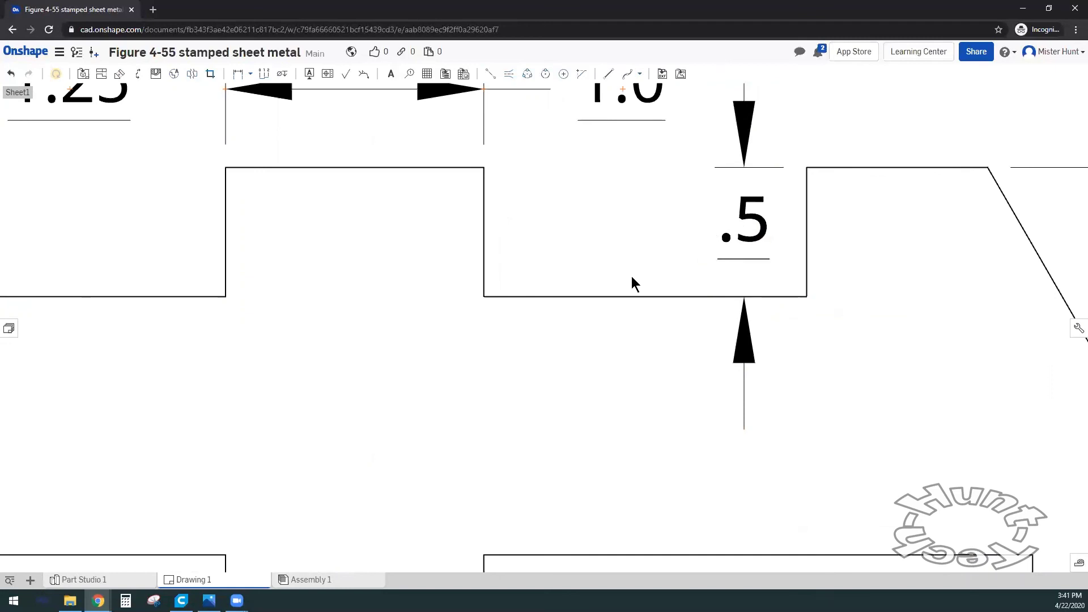
{"action": "scroll", "coordinate": [632, 277], "scroll_direction": "down", "scroll_amount": 3}
{"action": "scroll", "coordinate": [632, 278], "scroll_direction": "down", "scroll_amount": 3}
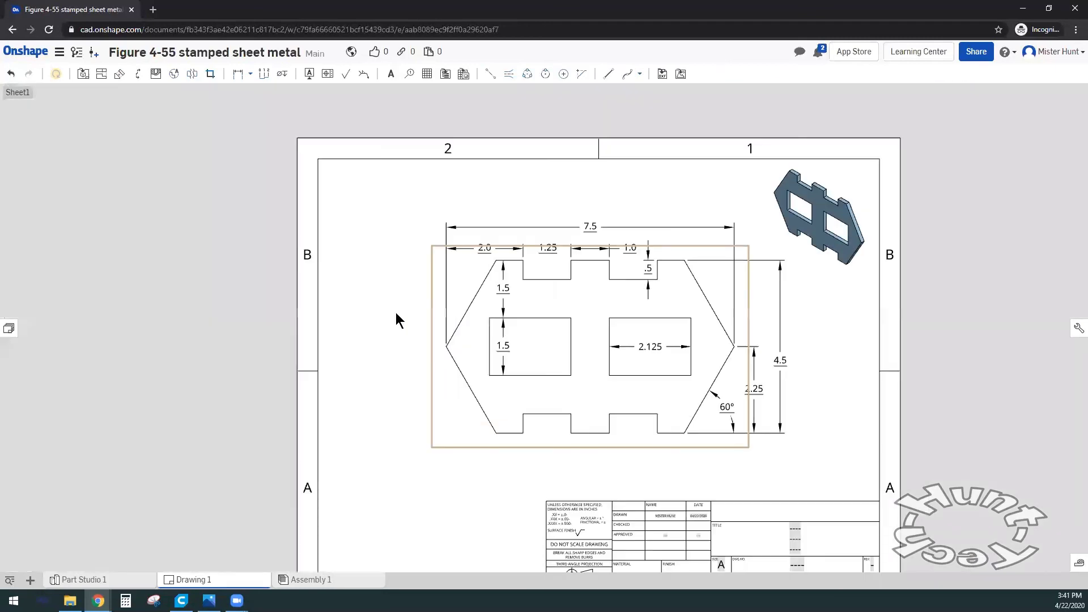